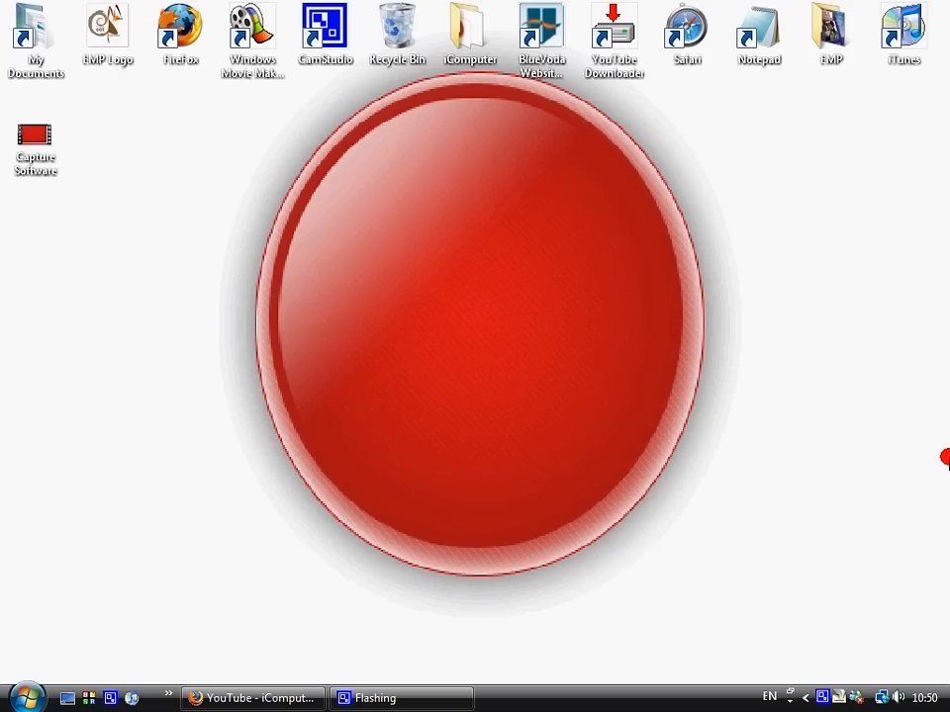
- Reach Personalize from the desktop's right-click menu, closing and reopening it
right_click(552, 324)
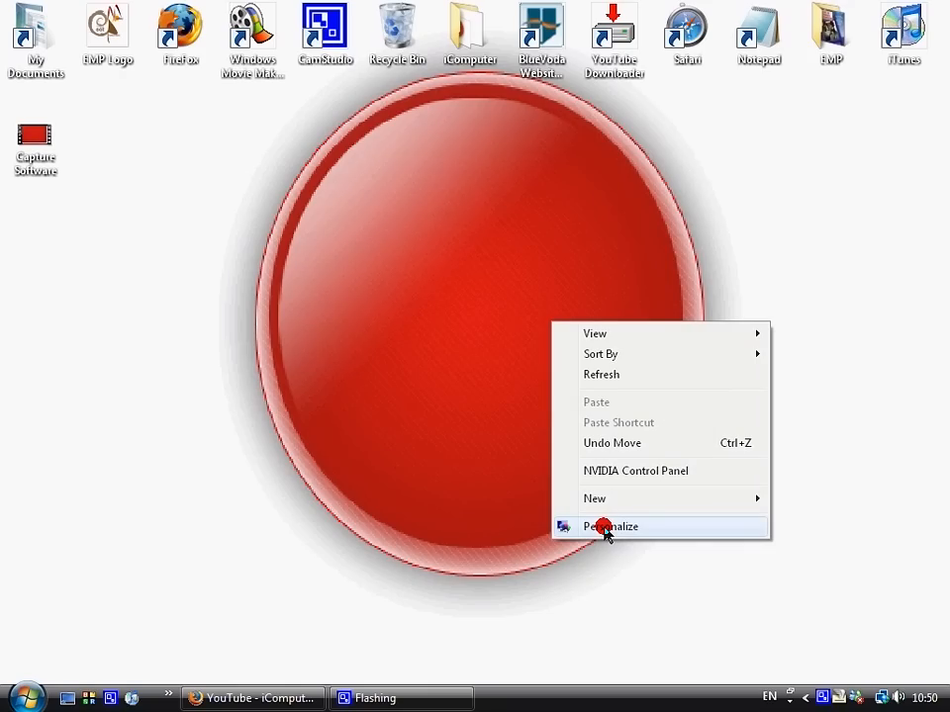
left_click(606, 528)
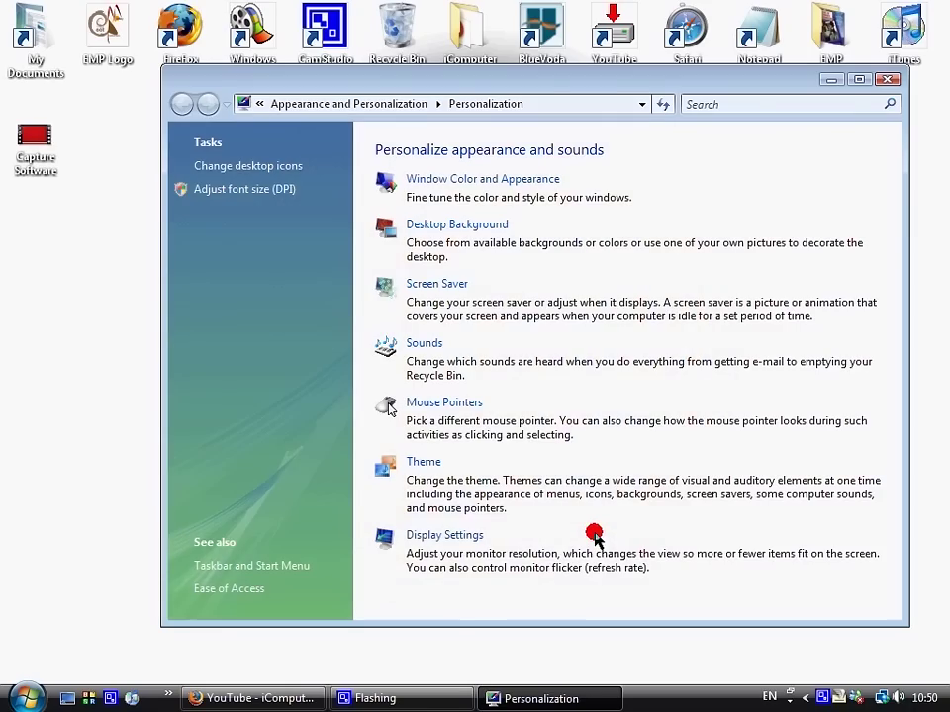
left_click(886, 79)
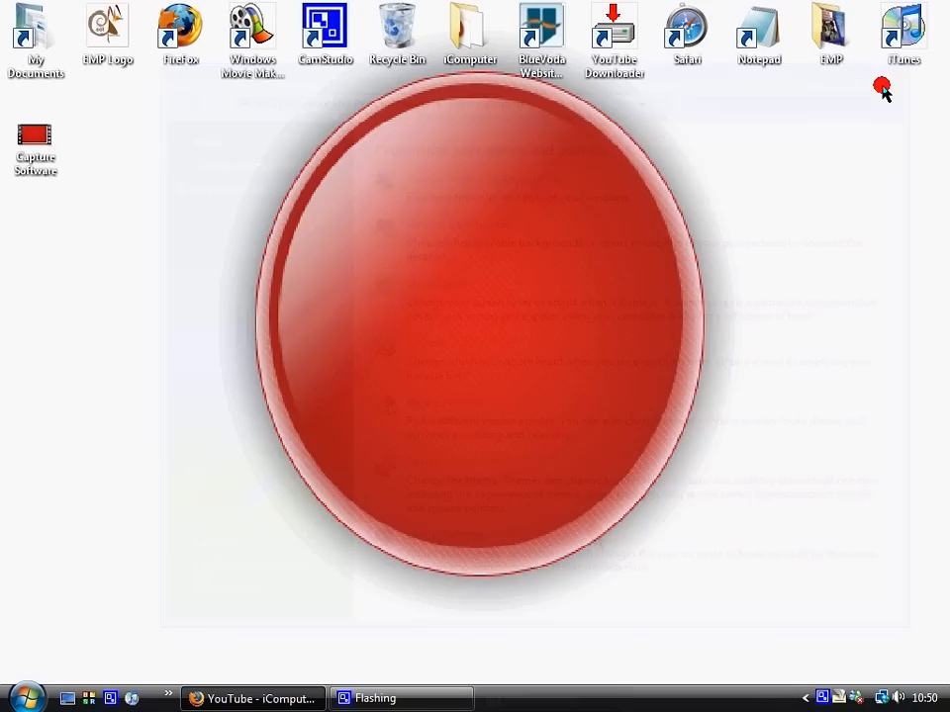
right_click(579, 394)
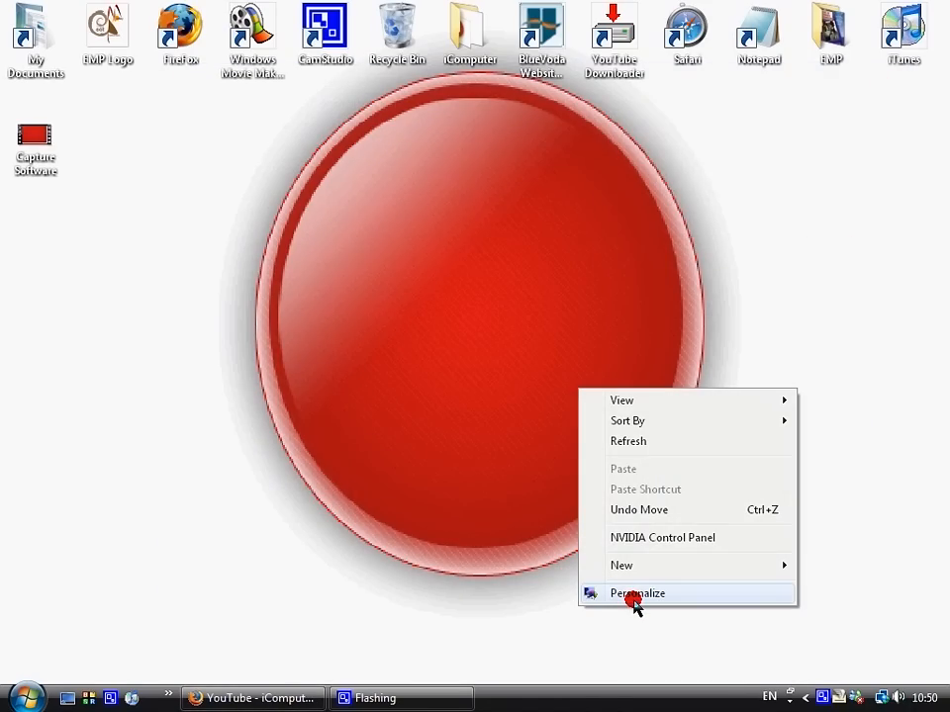
- Bring up Window Color and Appearance from the Personalization window
left_click(636, 596)
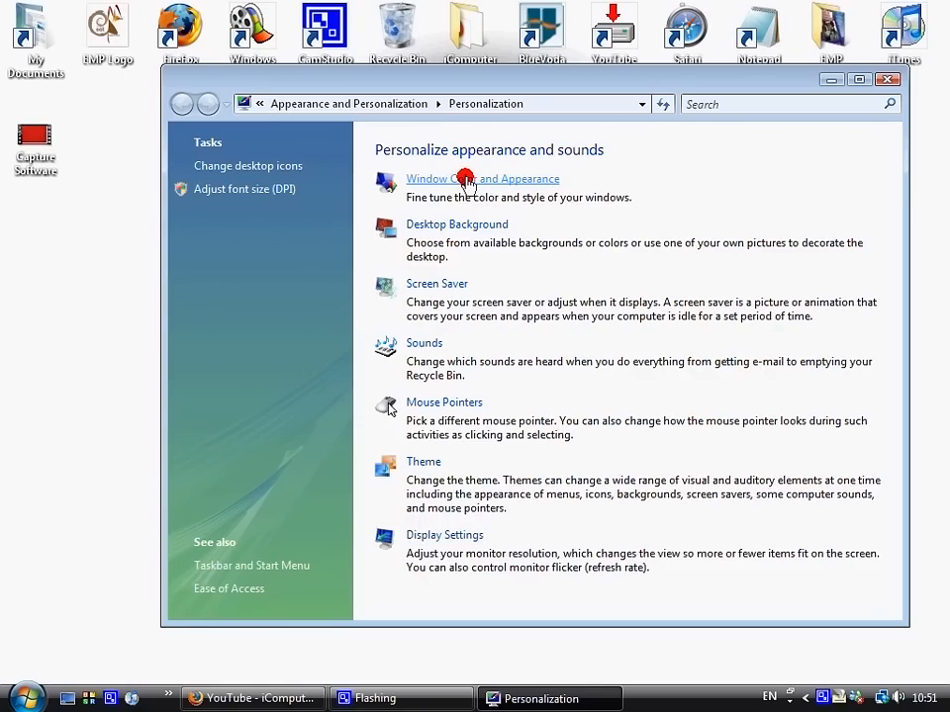
left_click(465, 181)
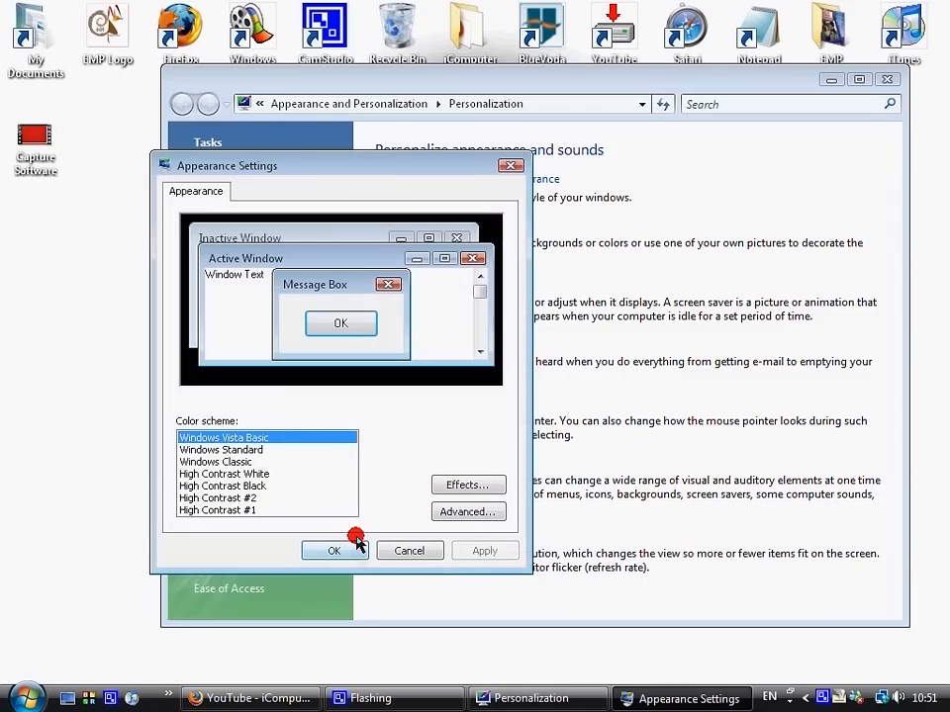
- Preview Windows Standard, Classic and High Contrast schemes, settling on Windows Classic
left_click(273, 450)
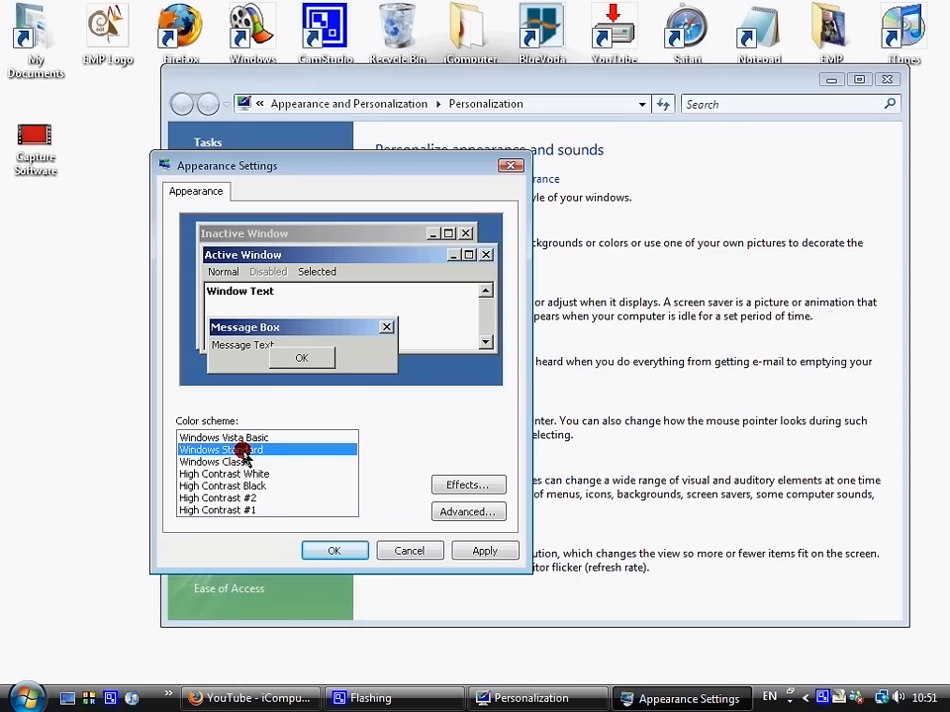
left_click(244, 461)
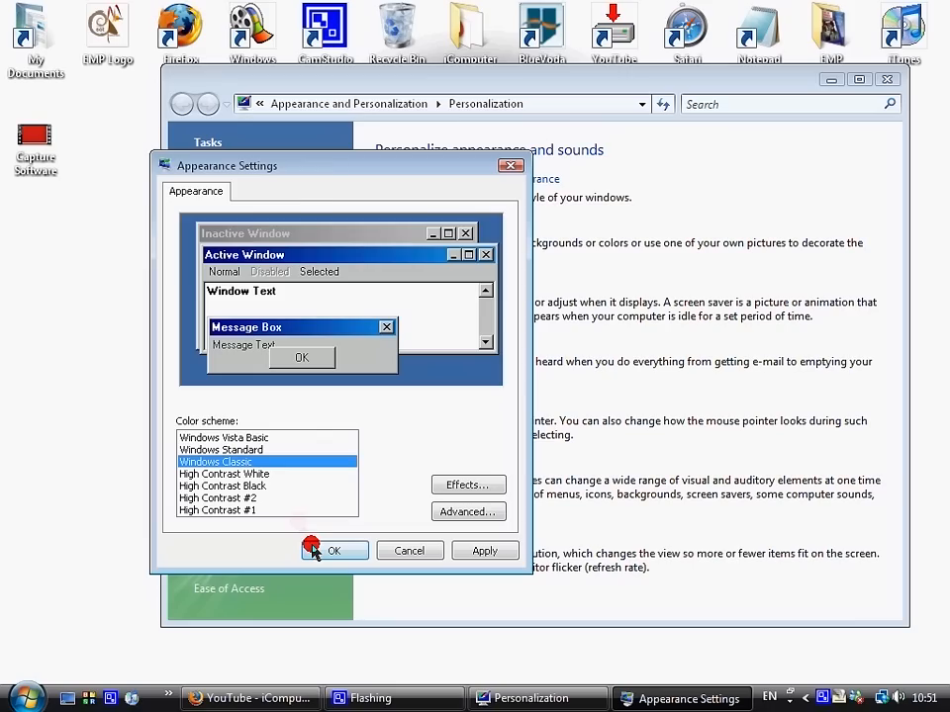
left_click(267, 485)
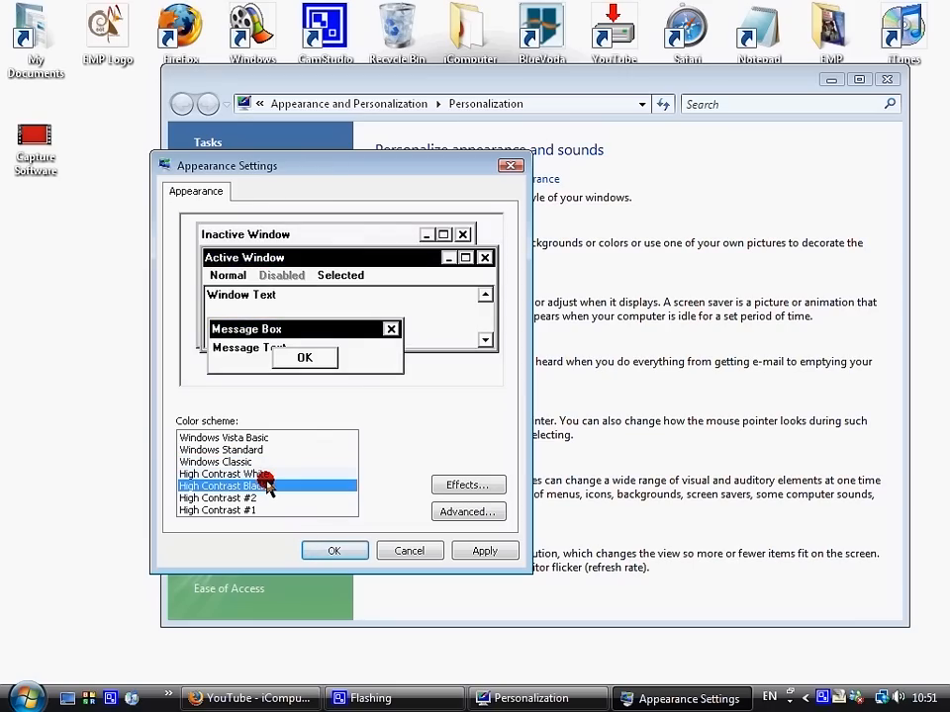
left_click(262, 497)
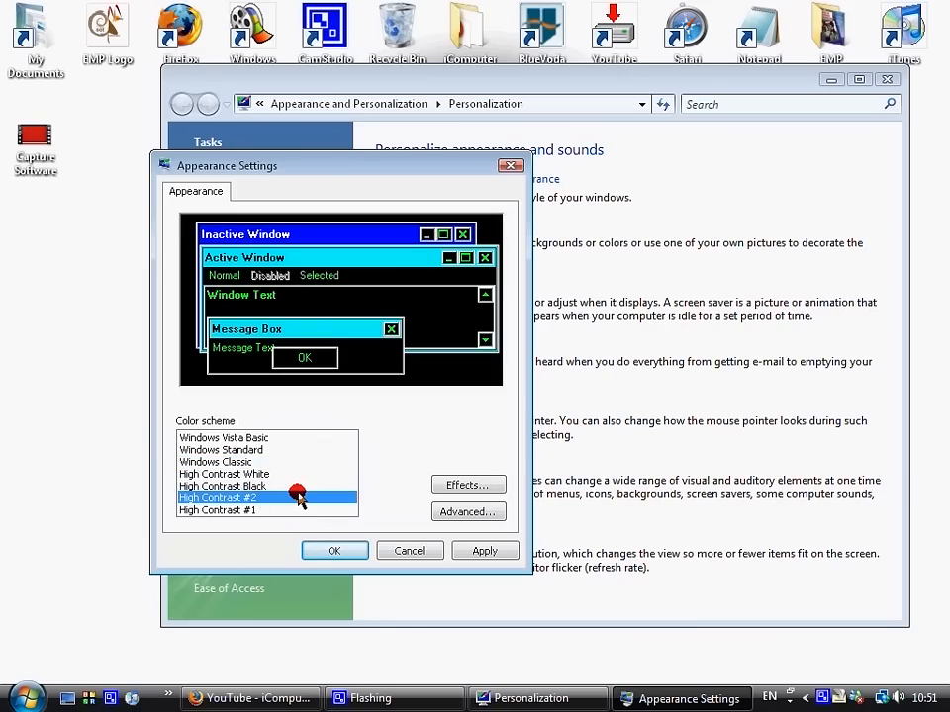
key("Up")
key("Up")
key("Up")
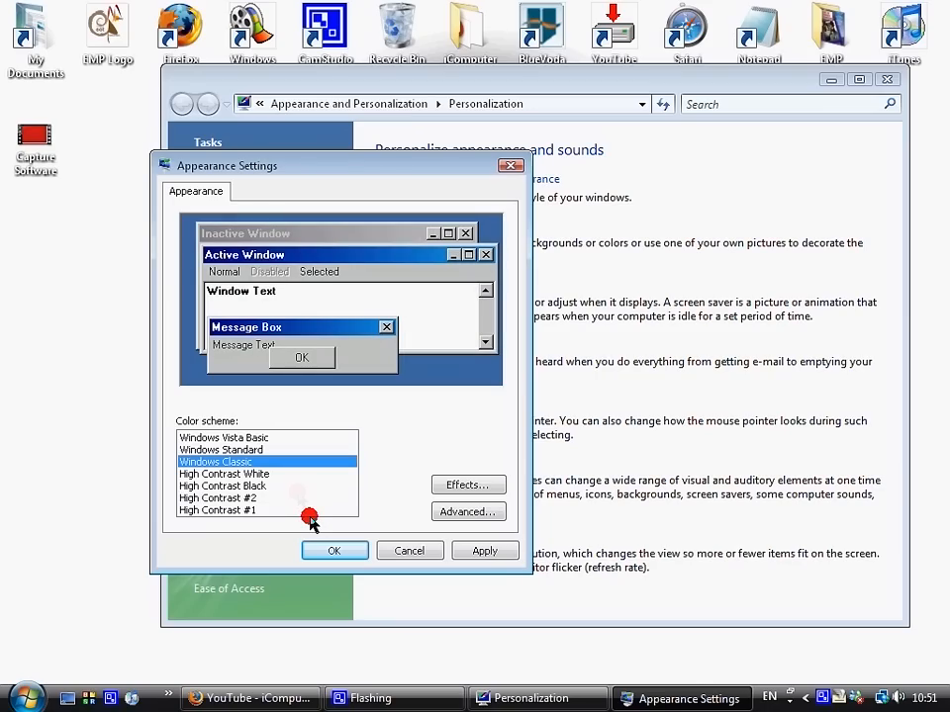
left_click(467, 512)
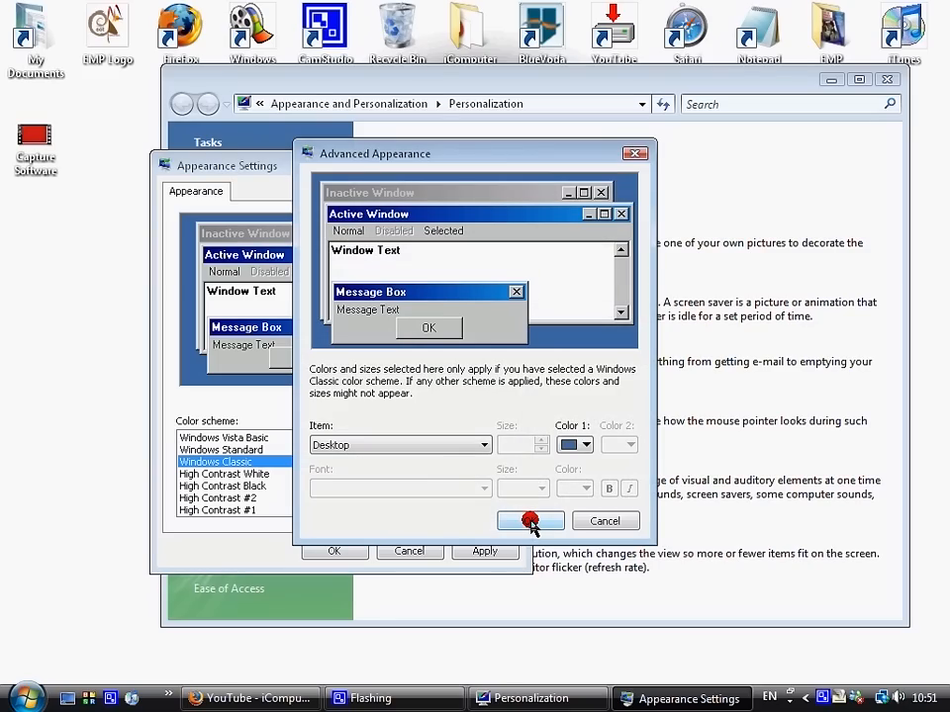
left_click(571, 446)
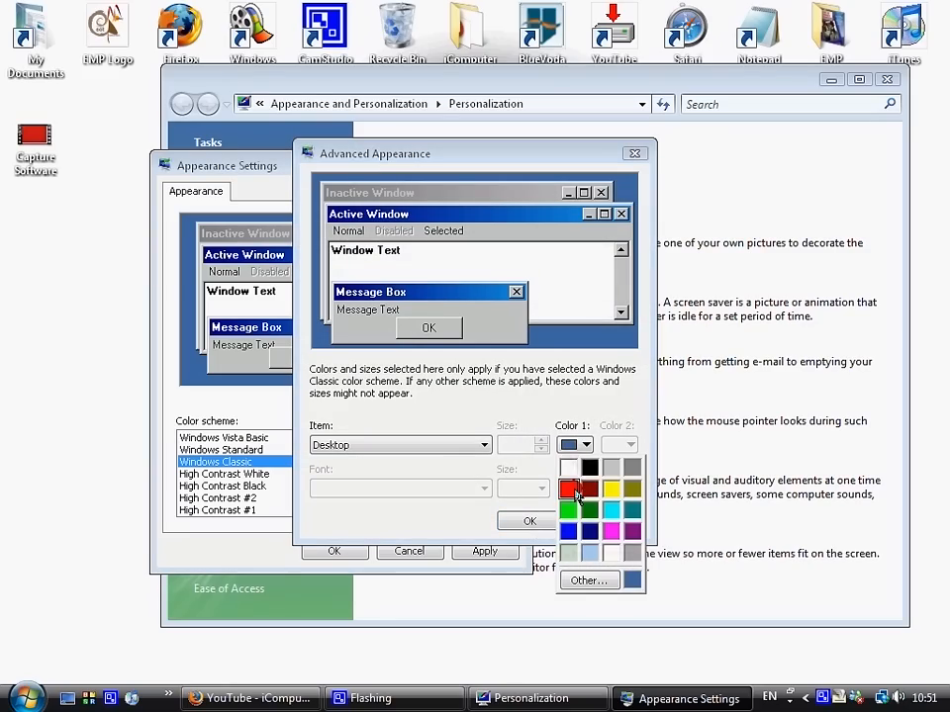
left_click(572, 489)
left_click(427, 446)
left_click(415, 465)
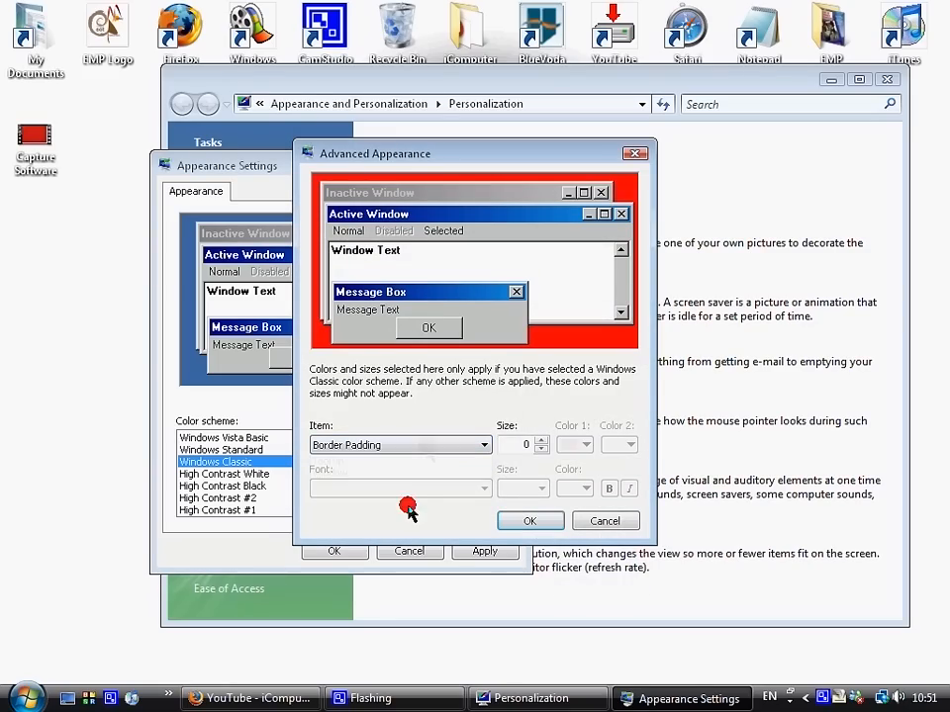
left_click(540, 441)
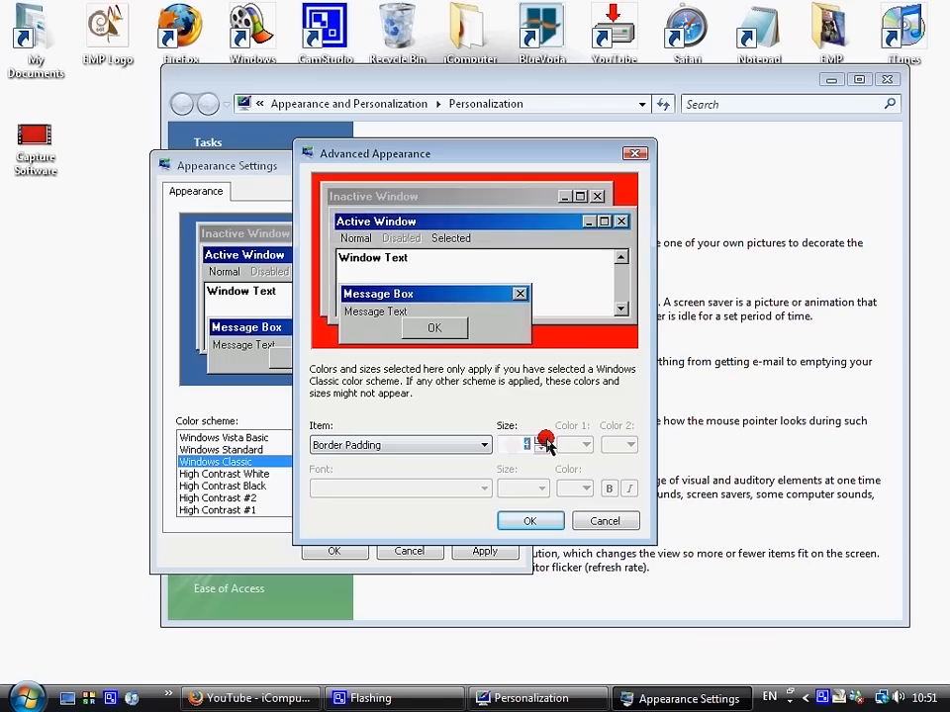
type("9")
left_click(545, 438)
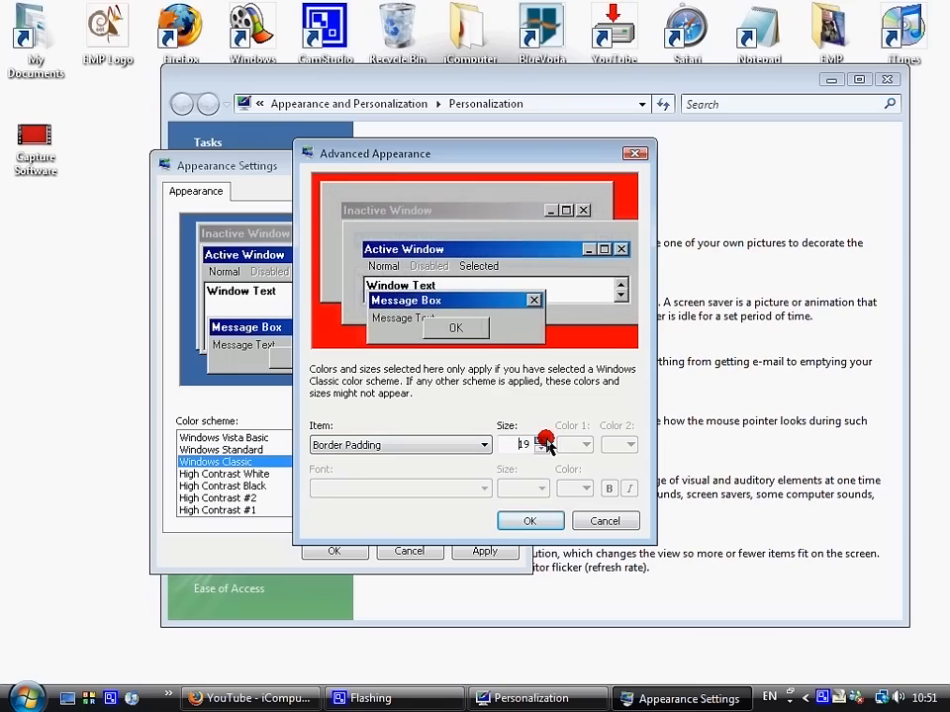
type("16")
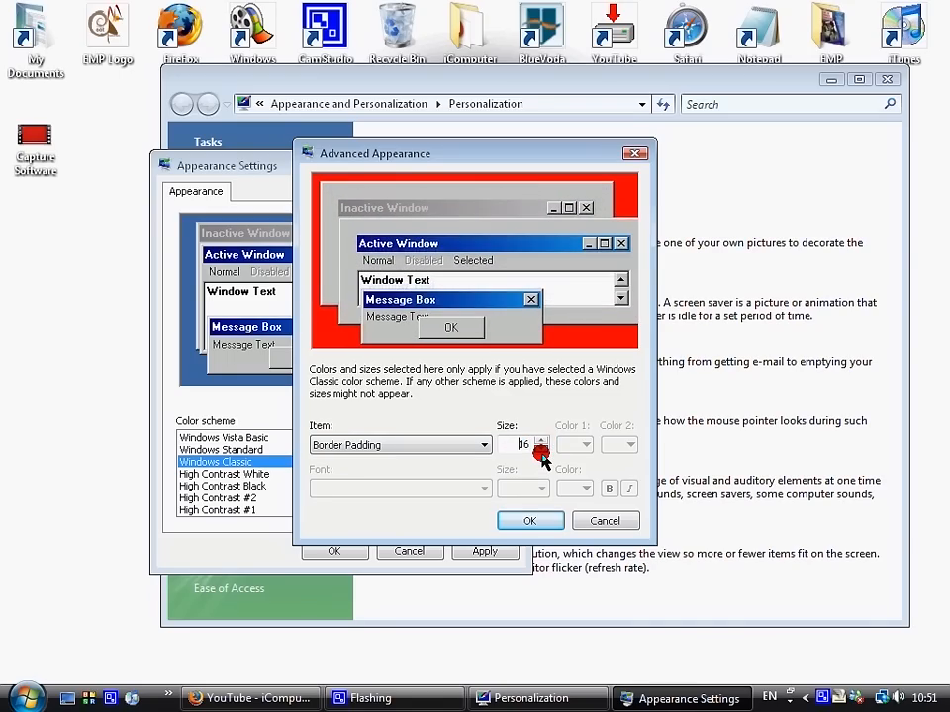
left_click(541, 451)
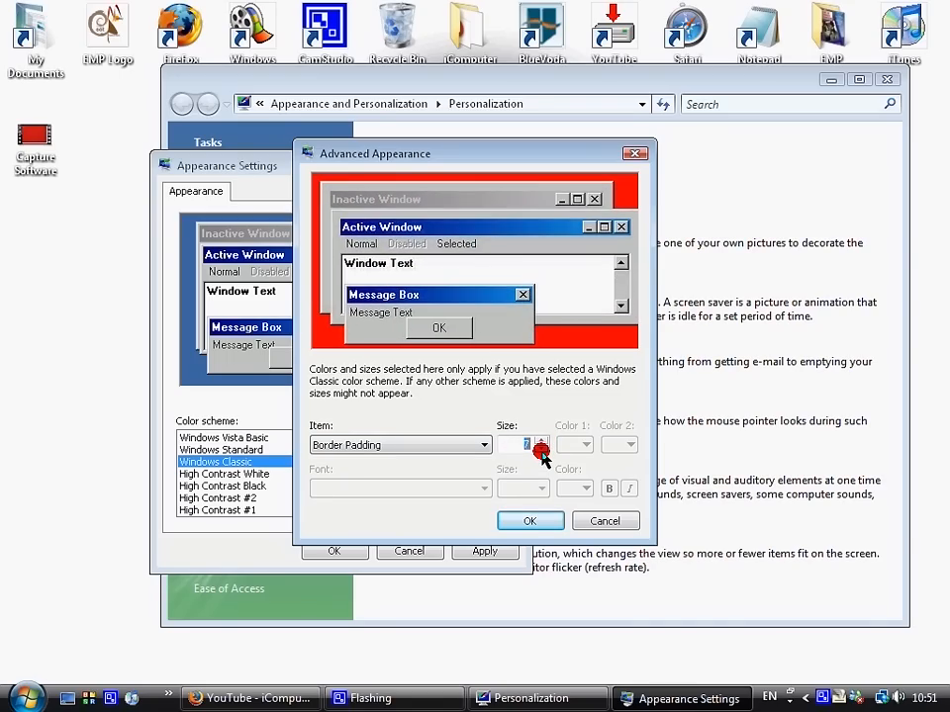
left_click(623, 522)
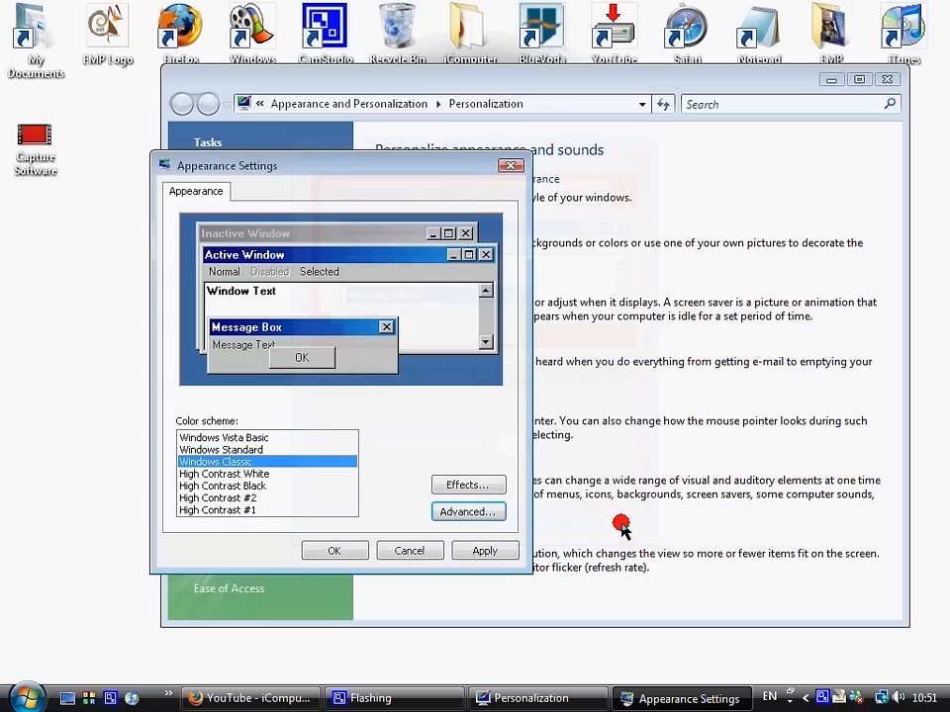
- Apply the Windows Classic scheme and minimize windows to view the desktop
left_click(336, 551)
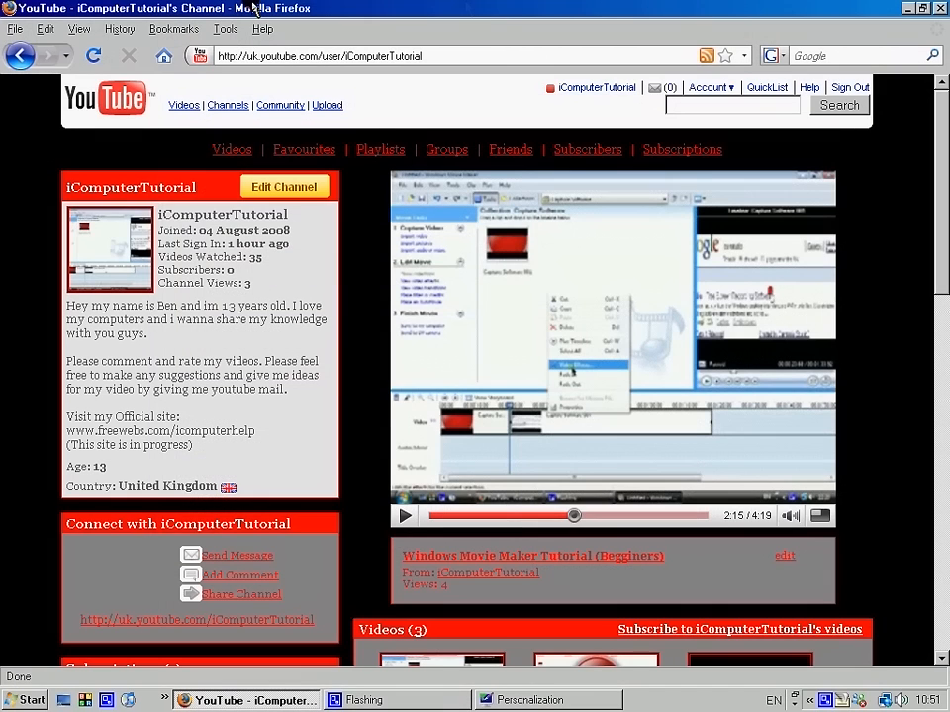
left_click(896, 14)
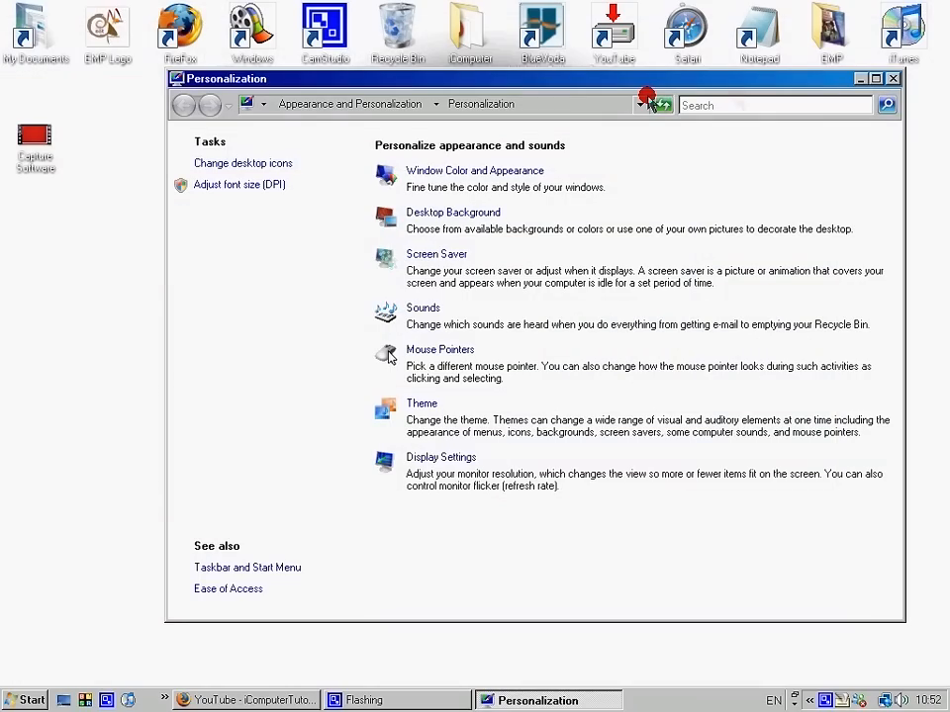
left_click(861, 79)
left_click_drag(760, 292, 168, 651)
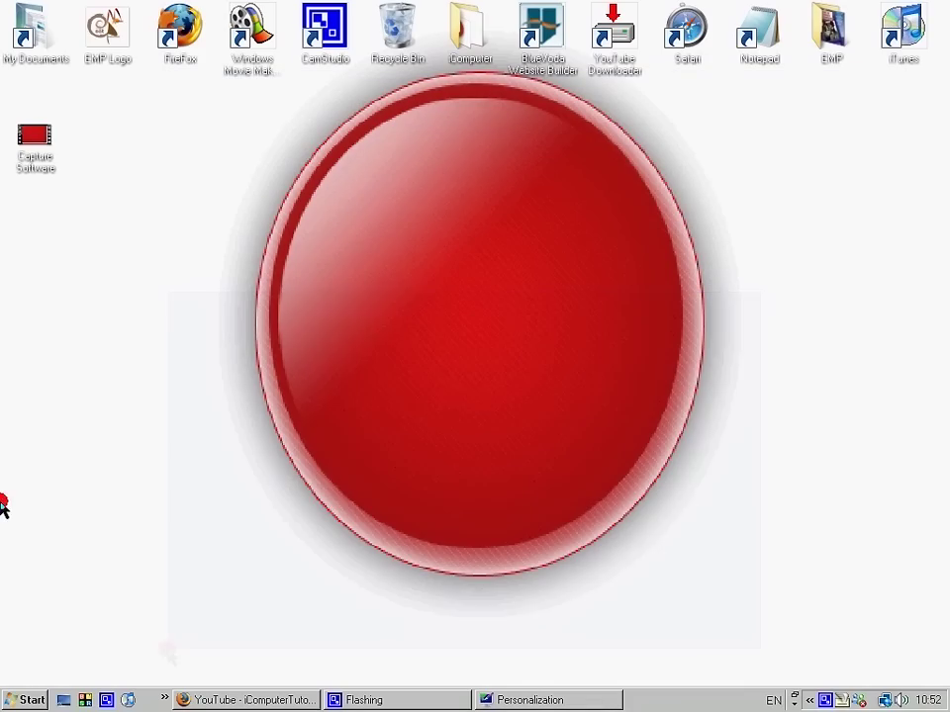
- Check the Start menu's classic look, then dismiss it
left_click(27, 699)
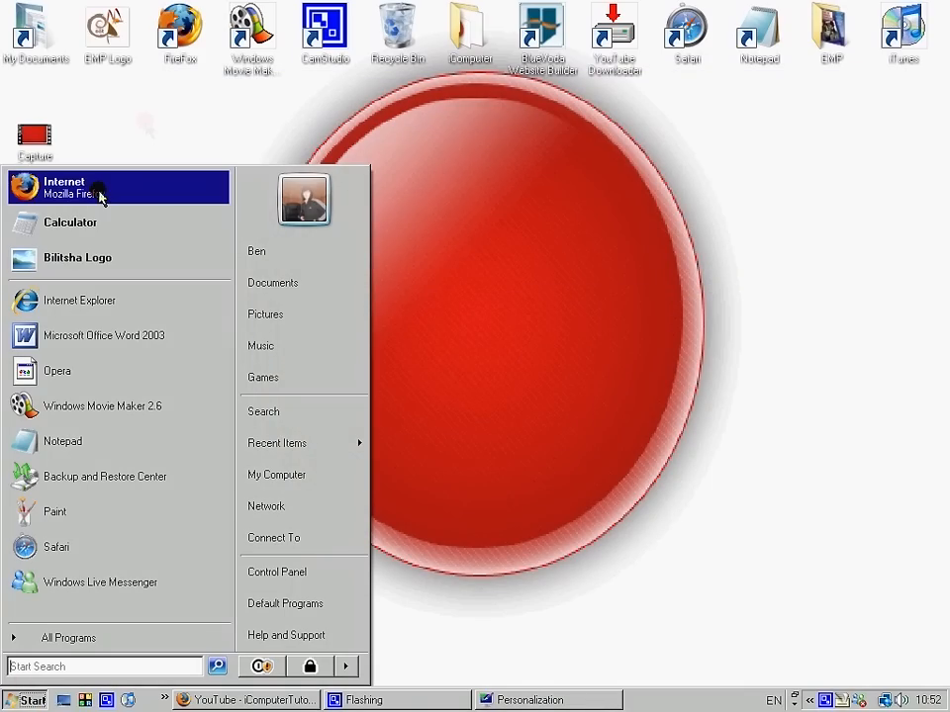
left_click(549, 416)
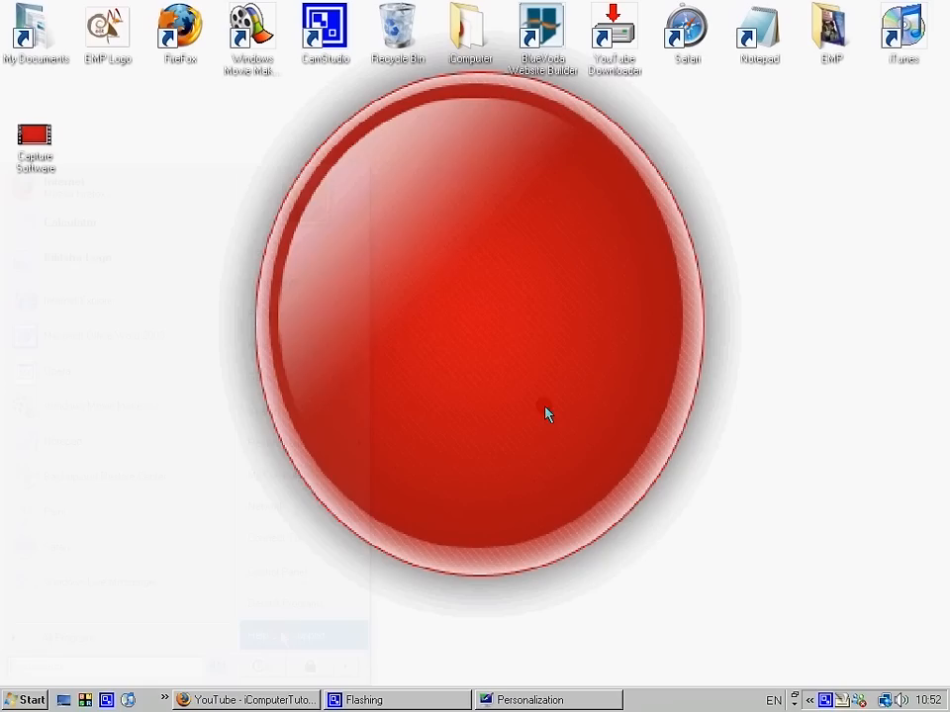
- In Desktop Background, switch the picture location to Public Pictures then Sample Pictures
left_click(529, 700)
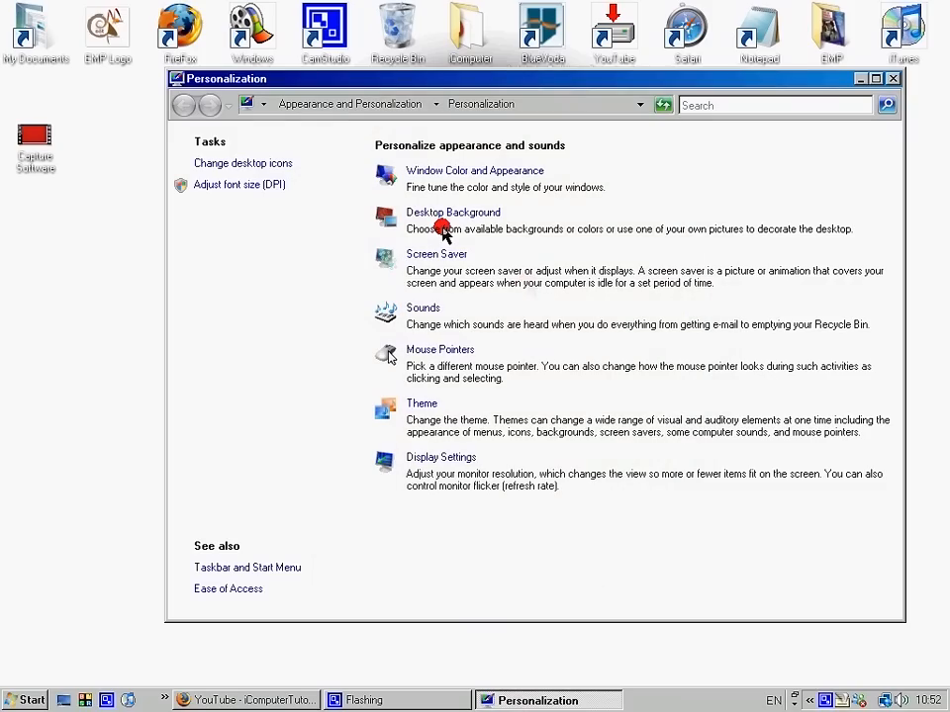
left_click(444, 229)
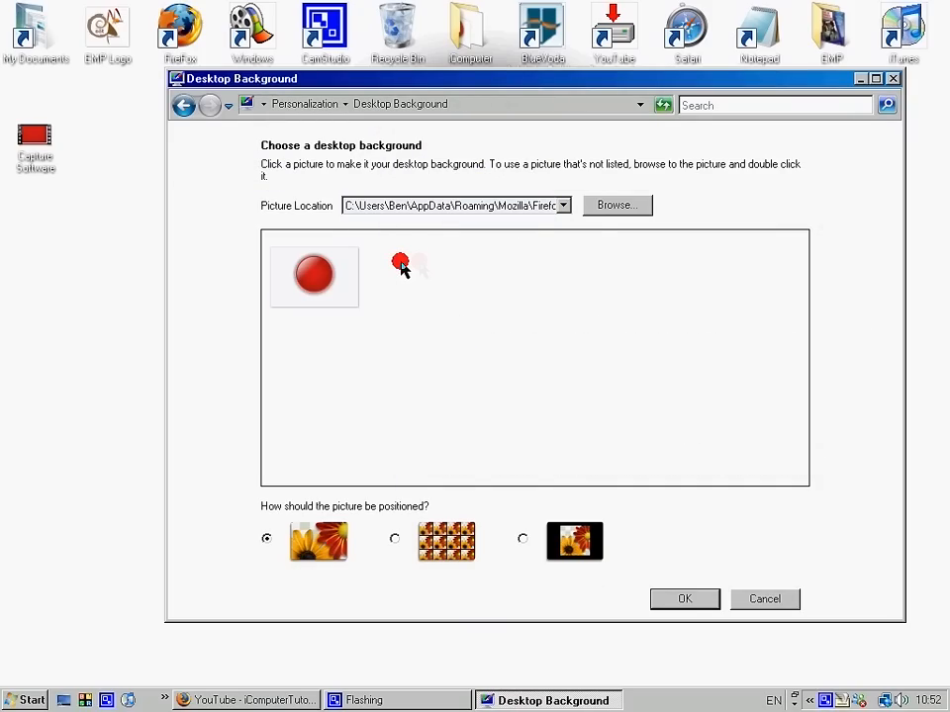
left_click(562, 206)
left_click(508, 261)
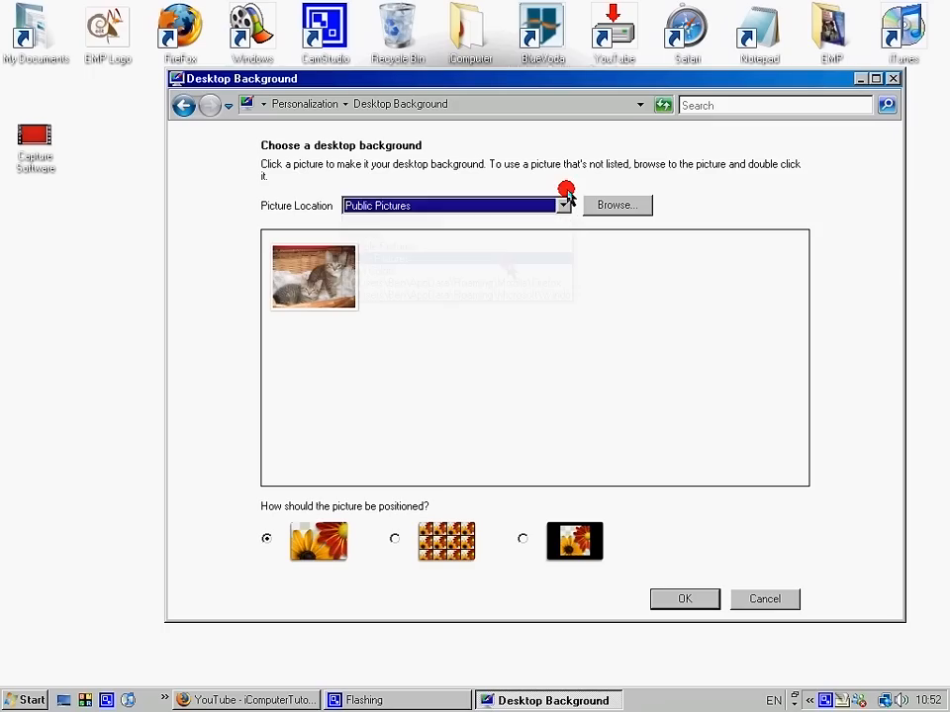
left_click(563, 206)
left_click(549, 226)
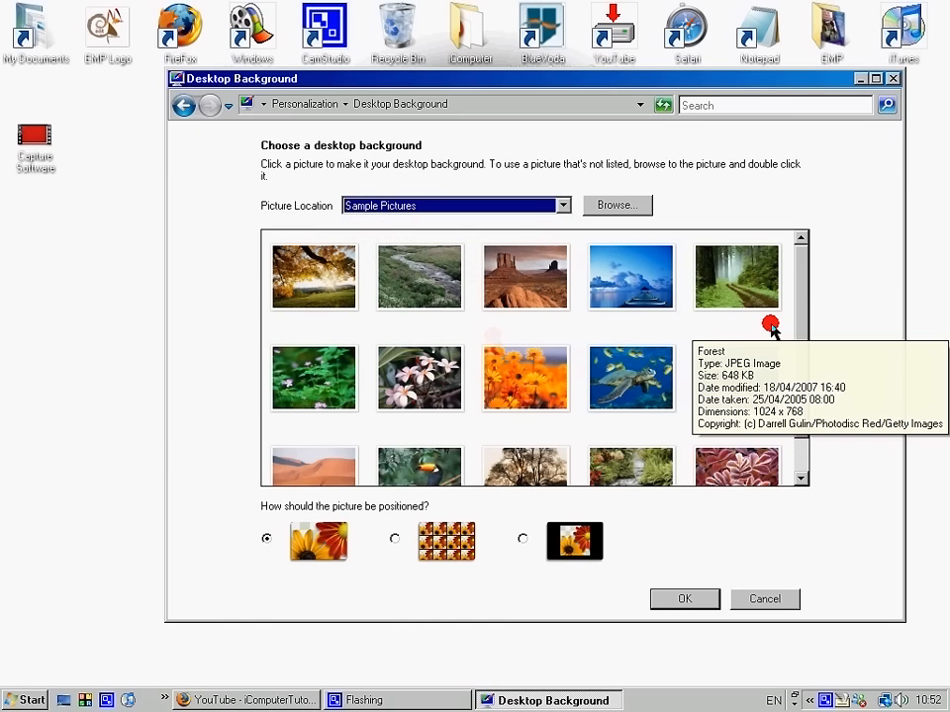
scroll(771, 326, "down", 1)
- Make the whale tail picture the background and move the picker aside to see it
left_click(762, 361)
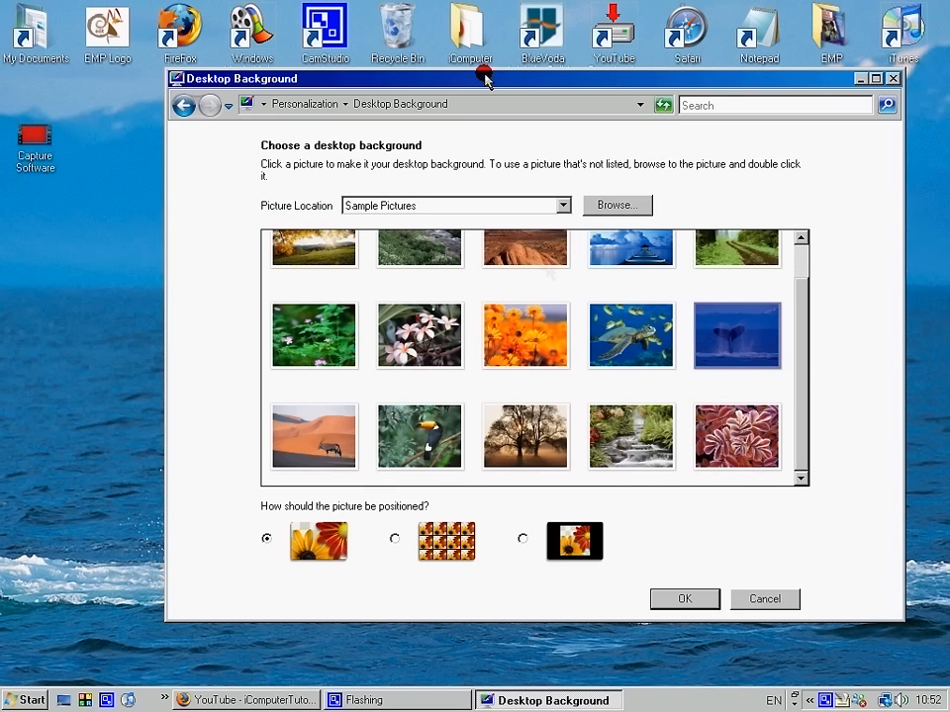
mouse_move(487, 79)
left_mouse_down()
mouse_move(946, 343)
mouse_move(938, 454)
mouse_move(942, 174)
mouse_move(559, 676)
mouse_move(433, 63)
left_mouse_up()
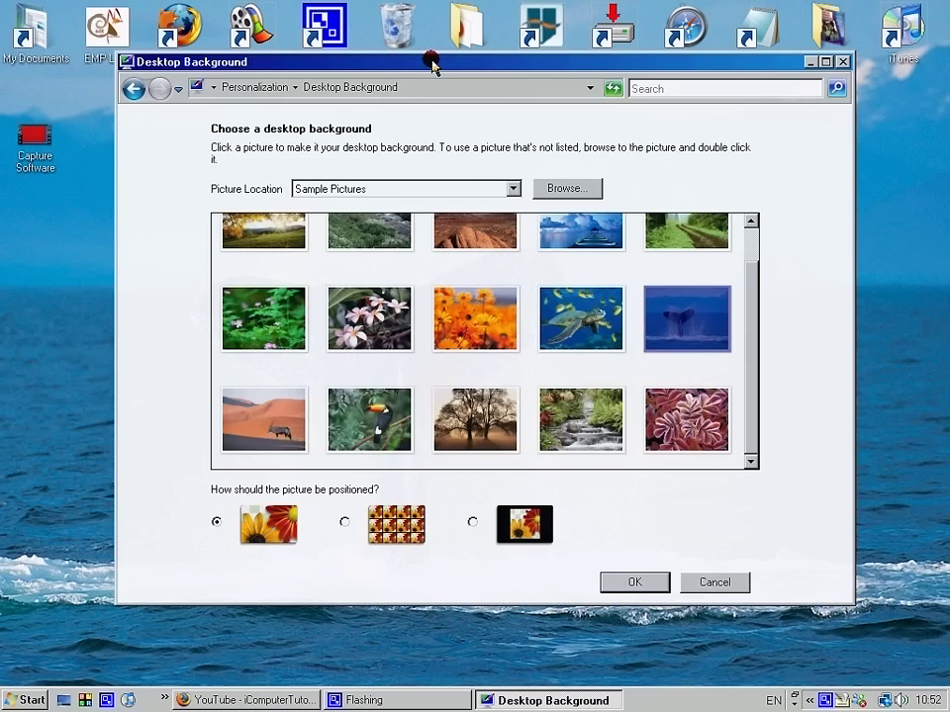
- Close the picker, reopen Personalization and return to the Desktop Background chooser
left_click(843, 62)
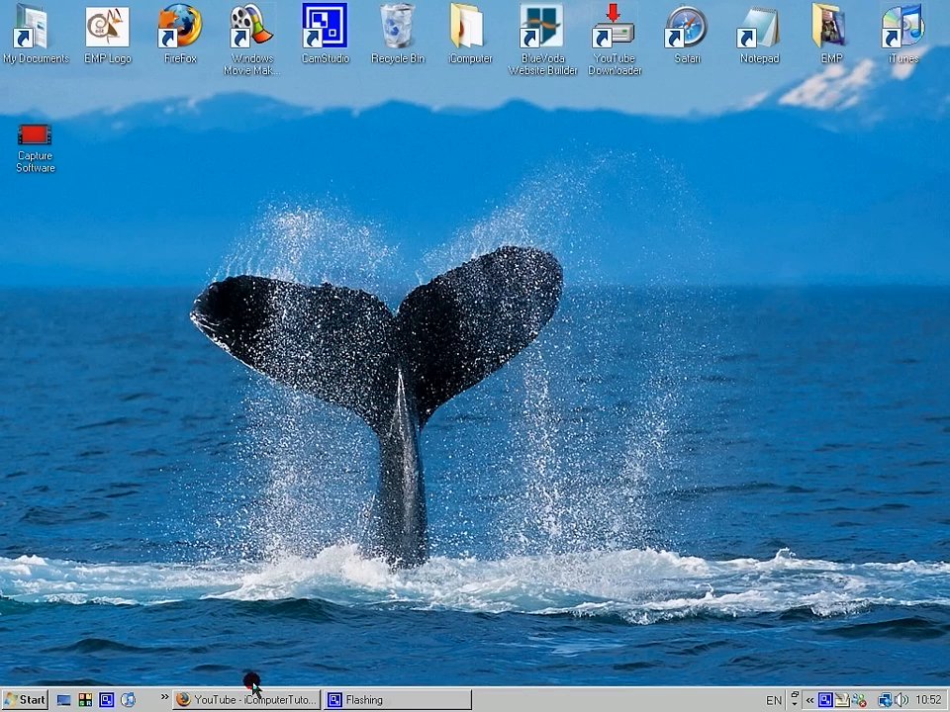
right_click(340, 486)
left_click(382, 653)
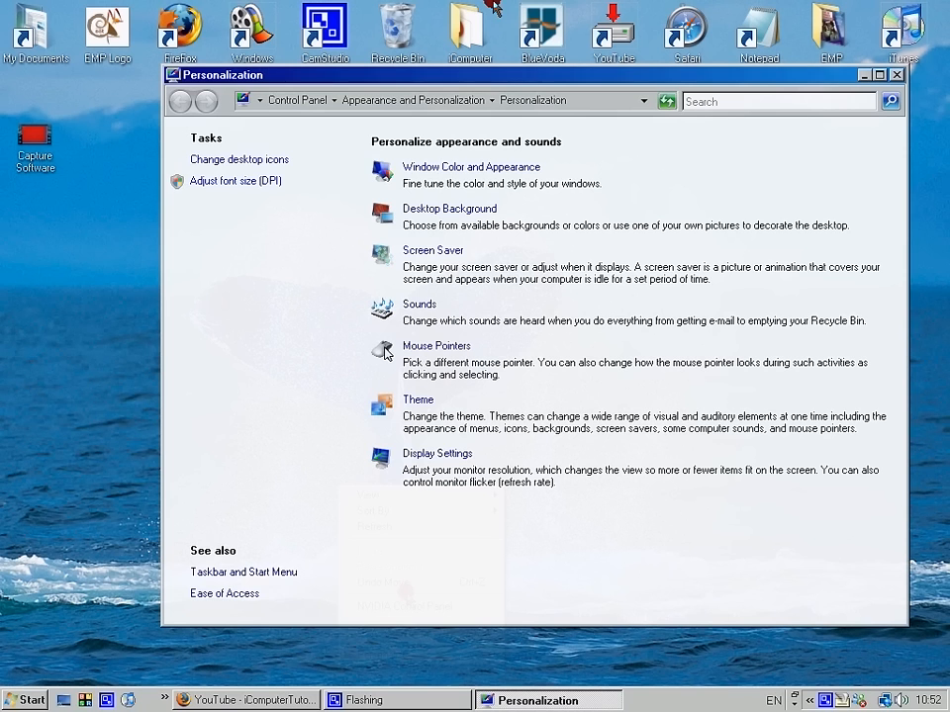
left_click(443, 166)
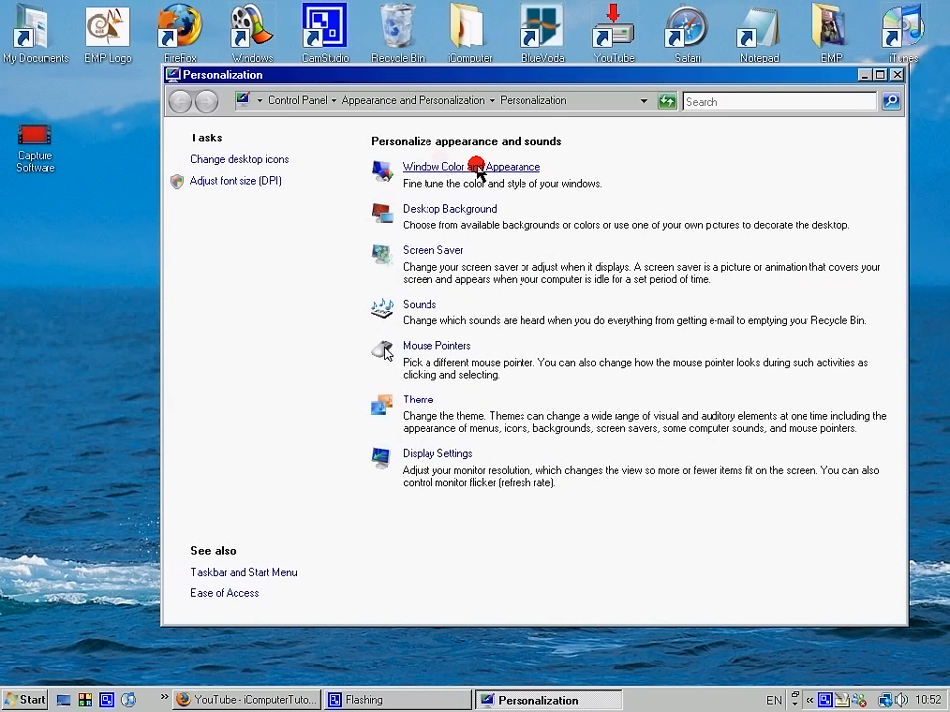
left_click(222, 437)
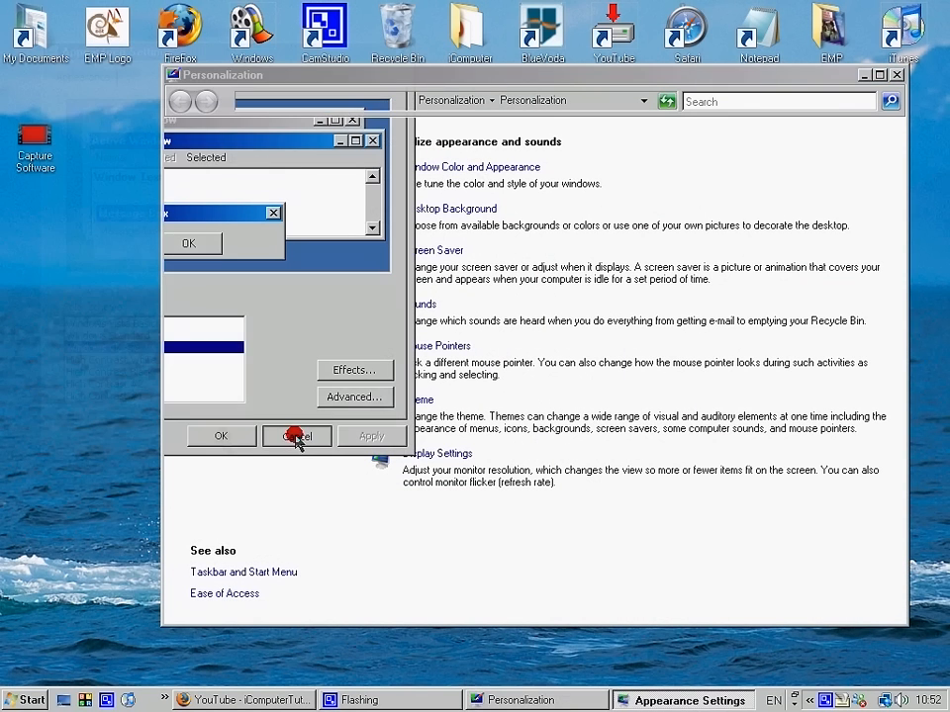
left_click(450, 209)
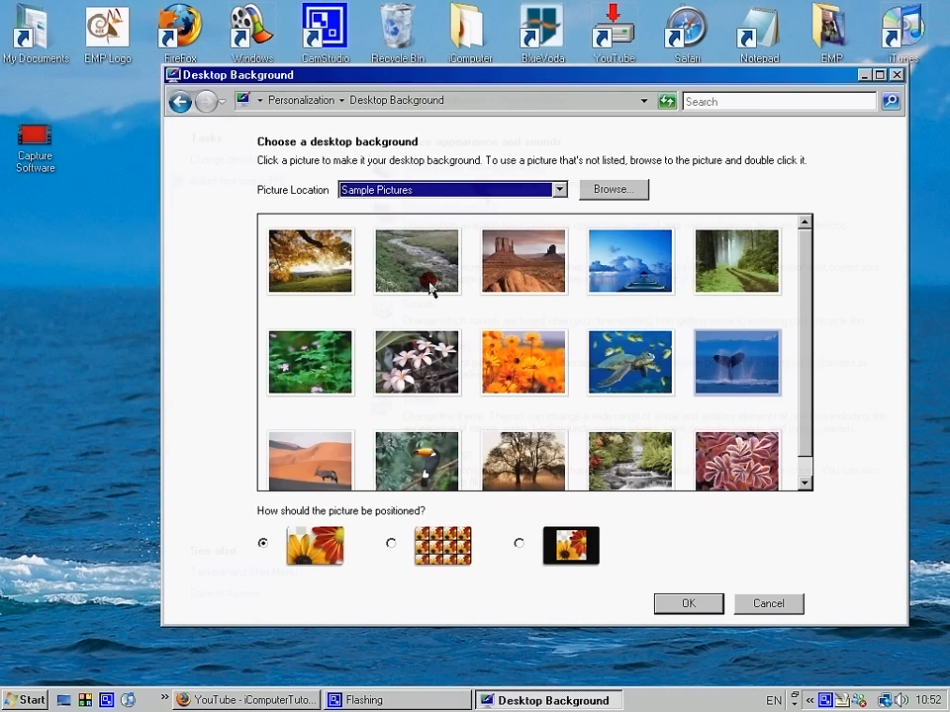
- Browse Public Pictures, Solid Colors, Windows Wallpapers and Pictures locations, then close the picker
left_click(528, 190)
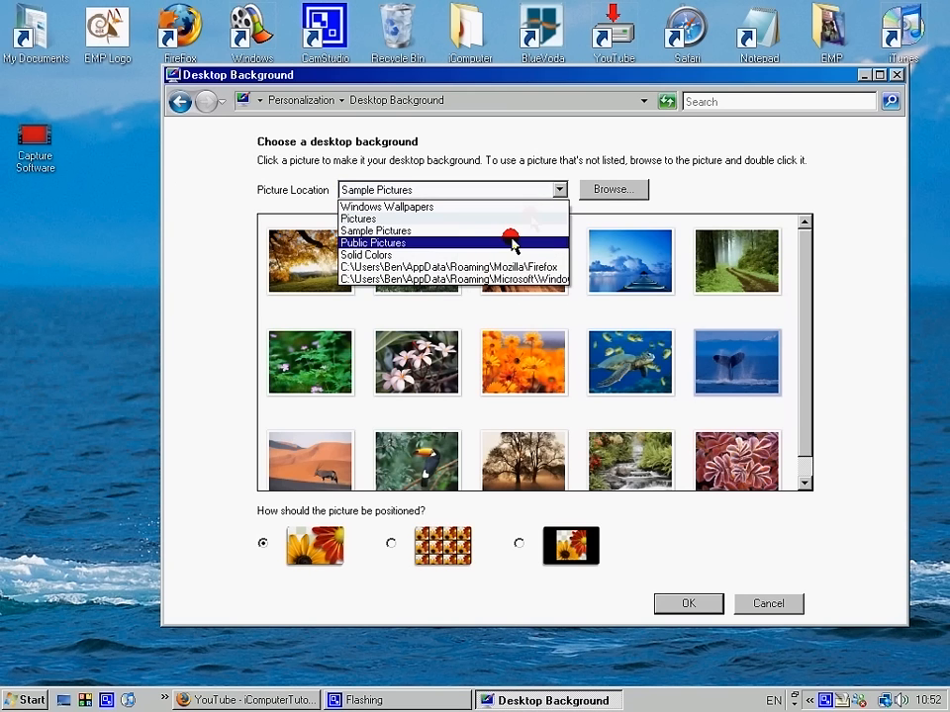
left_click(512, 242)
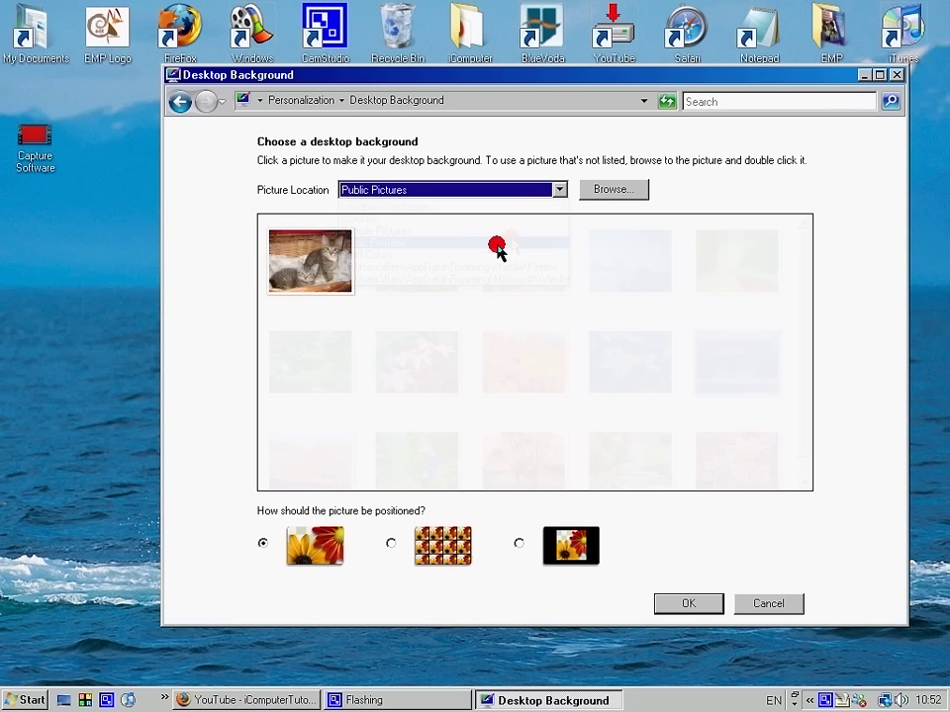
left_click(559, 190)
left_click(409, 264)
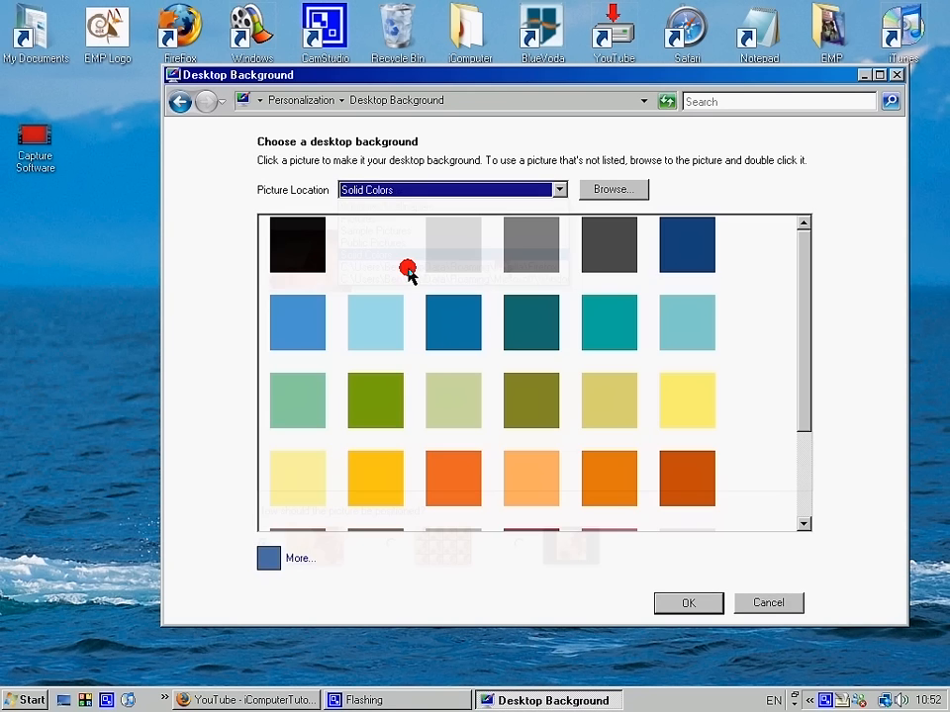
left_click(559, 190)
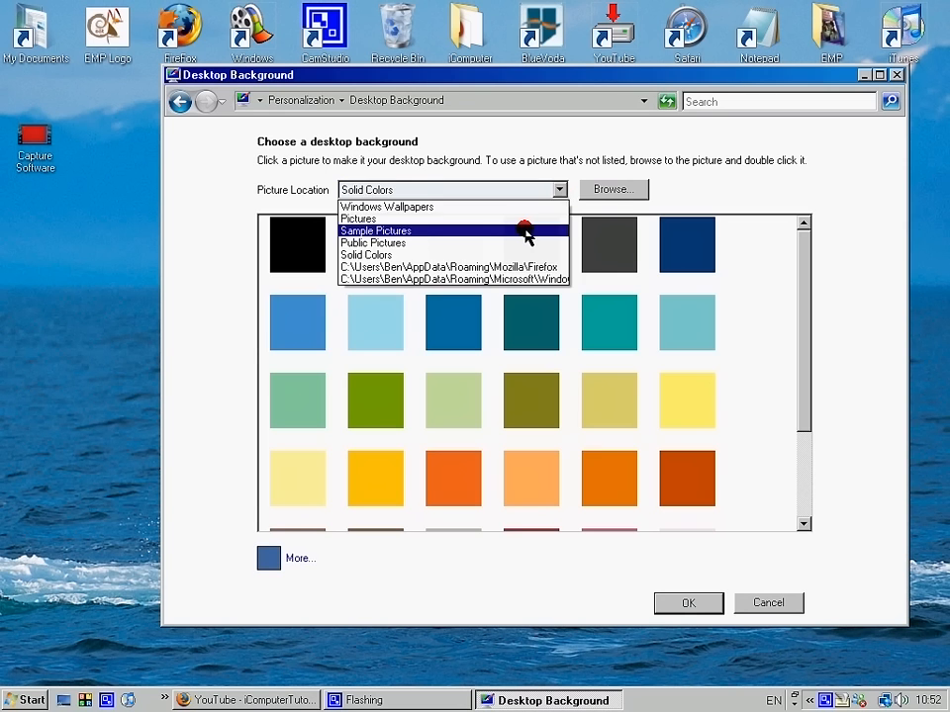
left_click(481, 208)
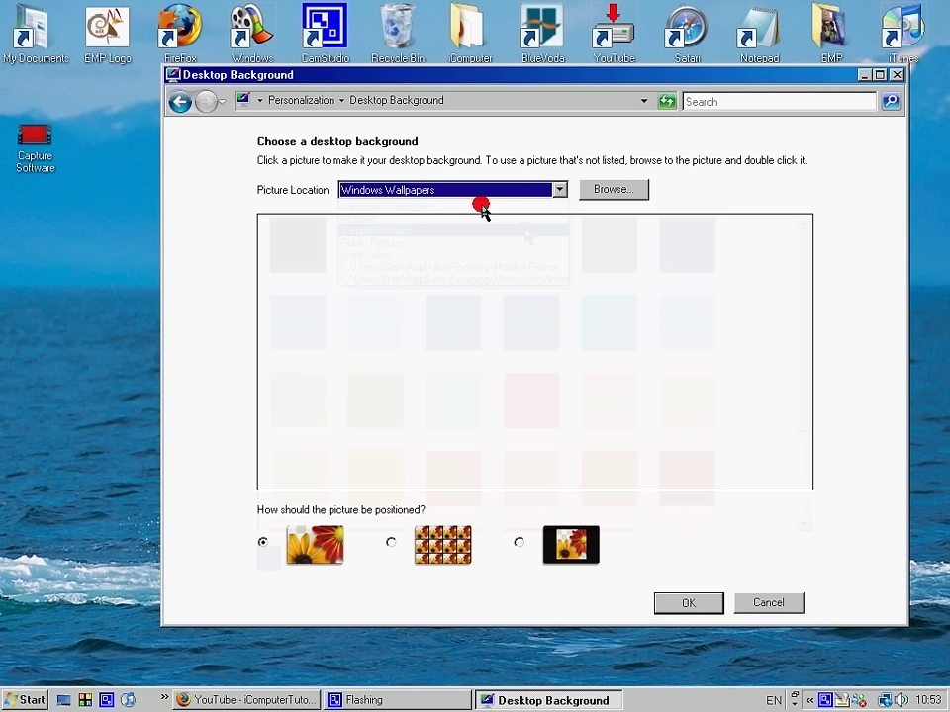
left_click(562, 192)
left_click(496, 211)
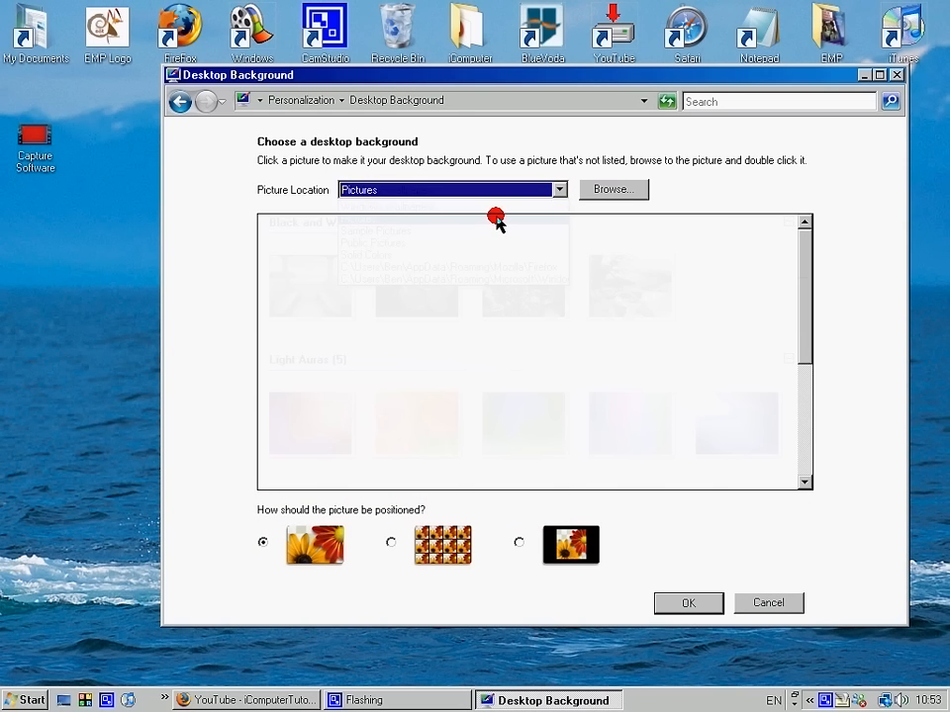
left_click_drag(804, 297, 799, 442)
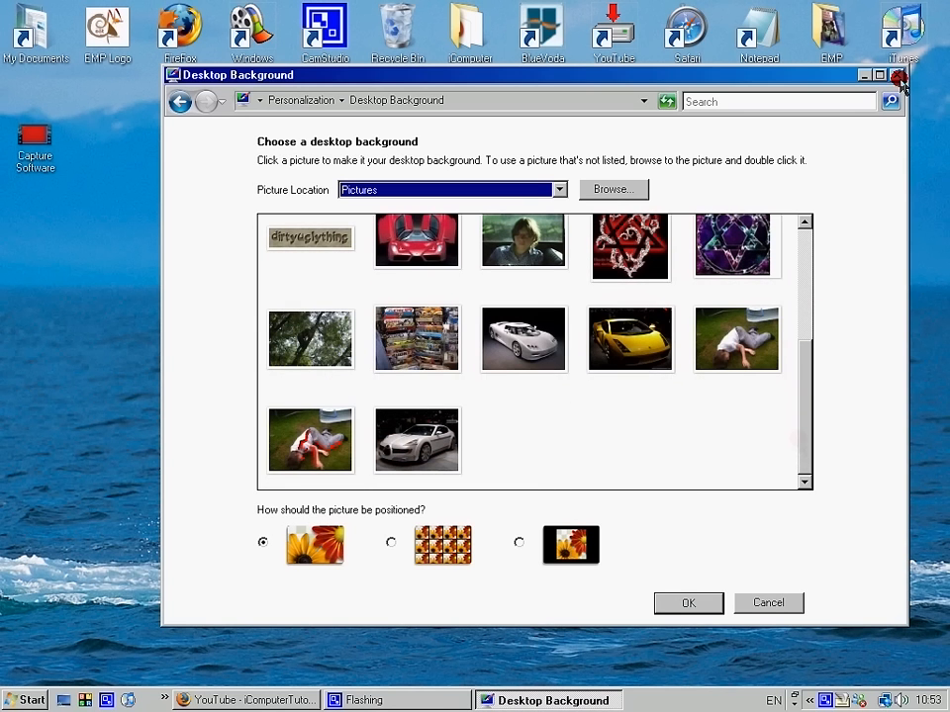
left_click(896, 76)
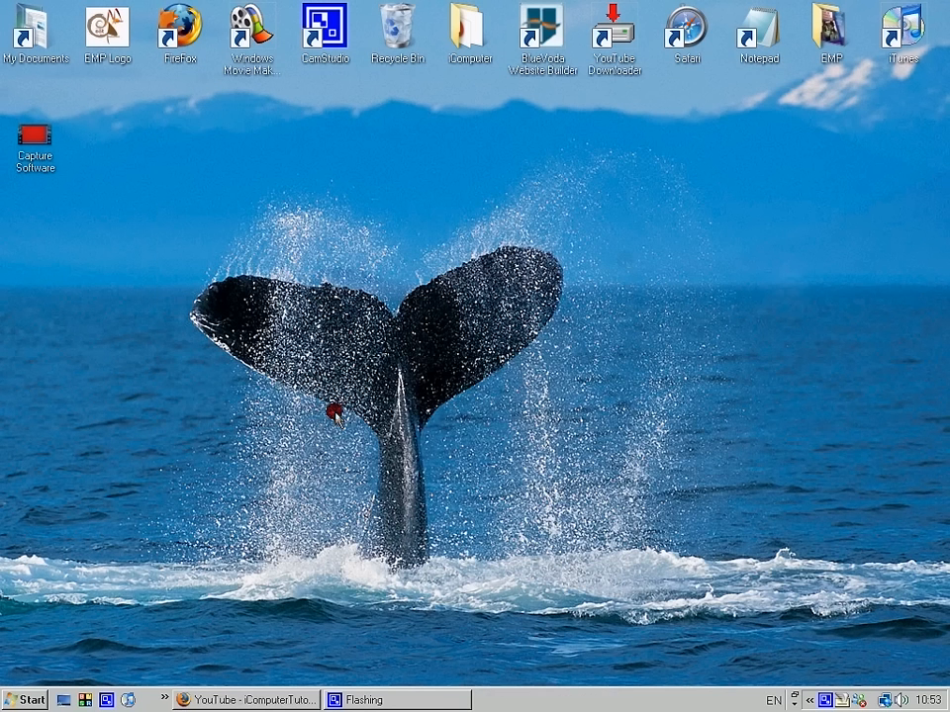
- Reach Screen Saver Settings via the desktop's Personalize menu
right_click(413, 539)
left_click(442, 502)
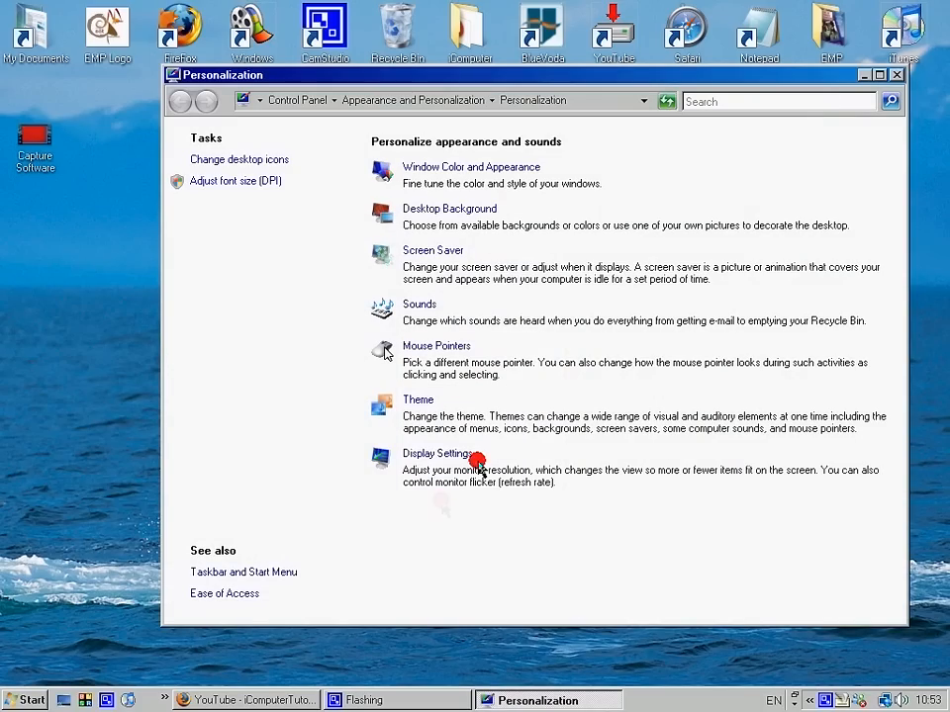
left_click(398, 249)
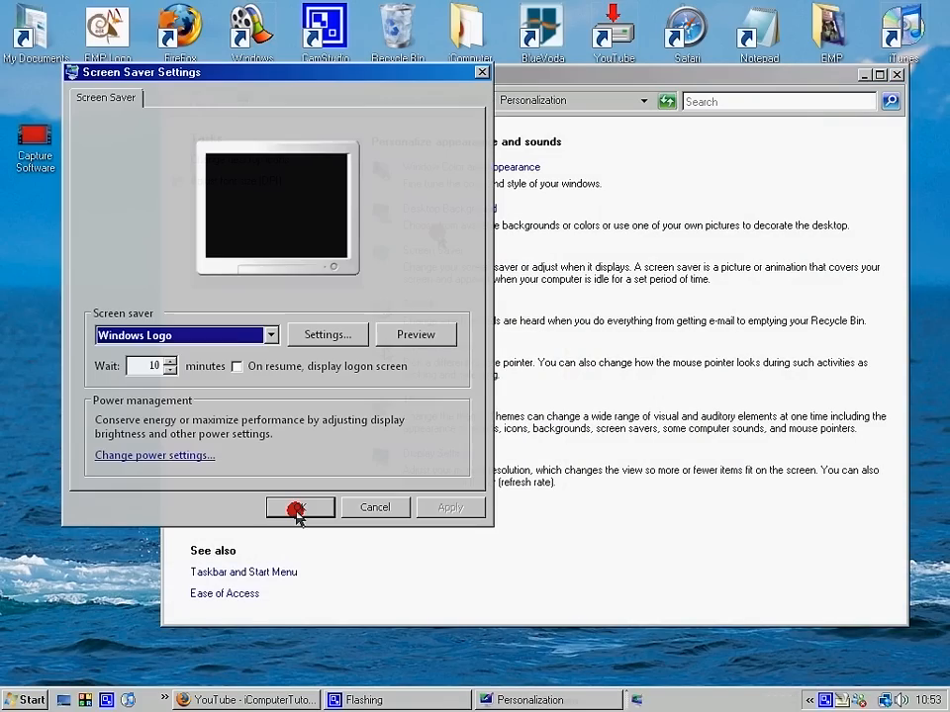
- Keep Windows Logo as the screen saver and preview it full screen
left_click(187, 337)
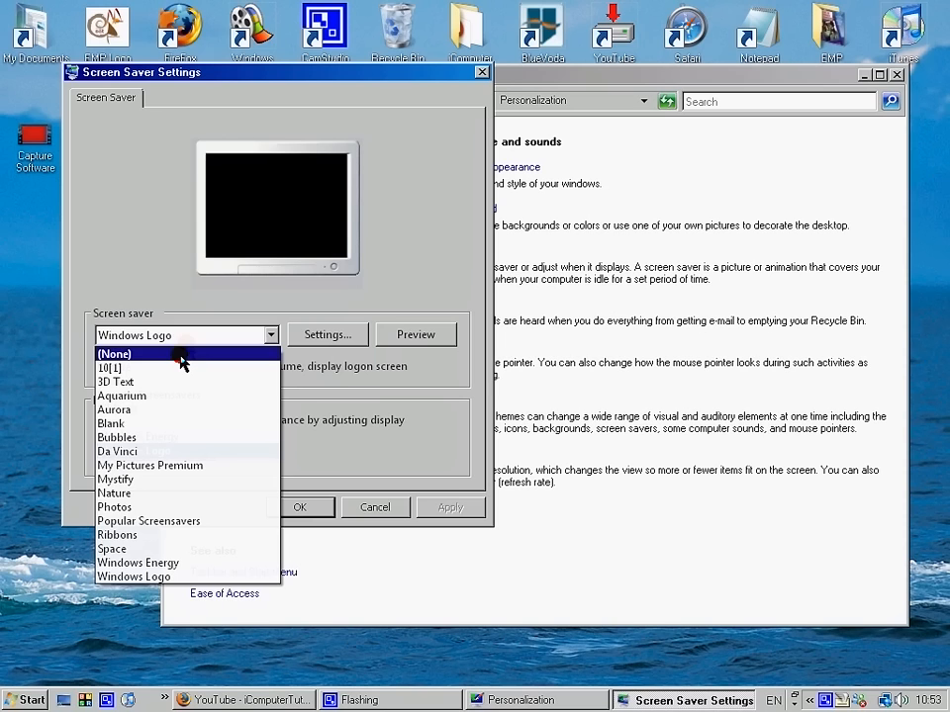
left_click(187, 577)
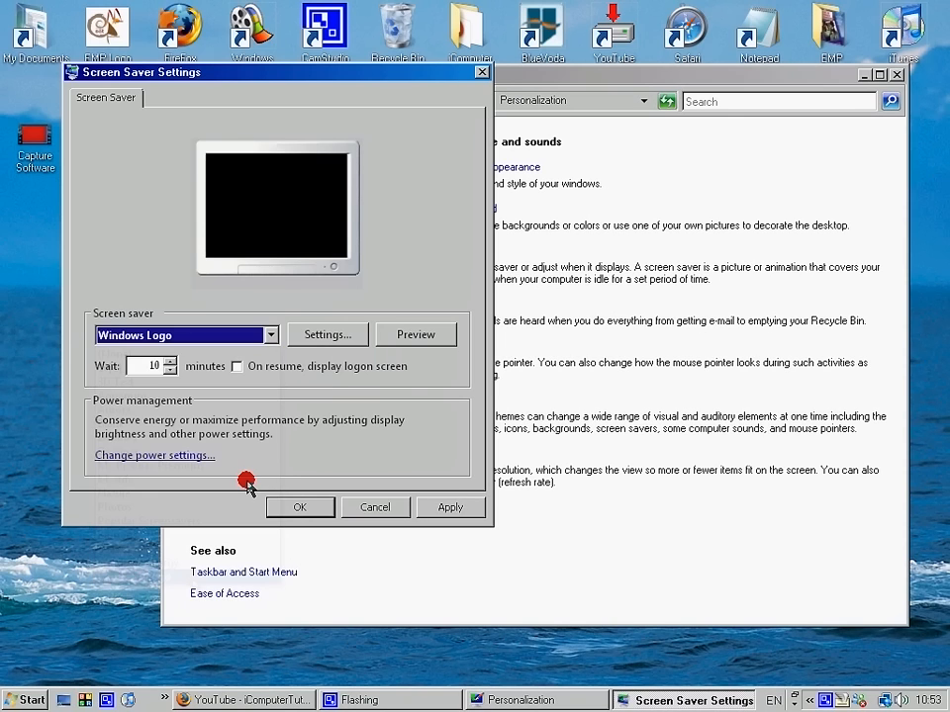
left_click(300, 507)
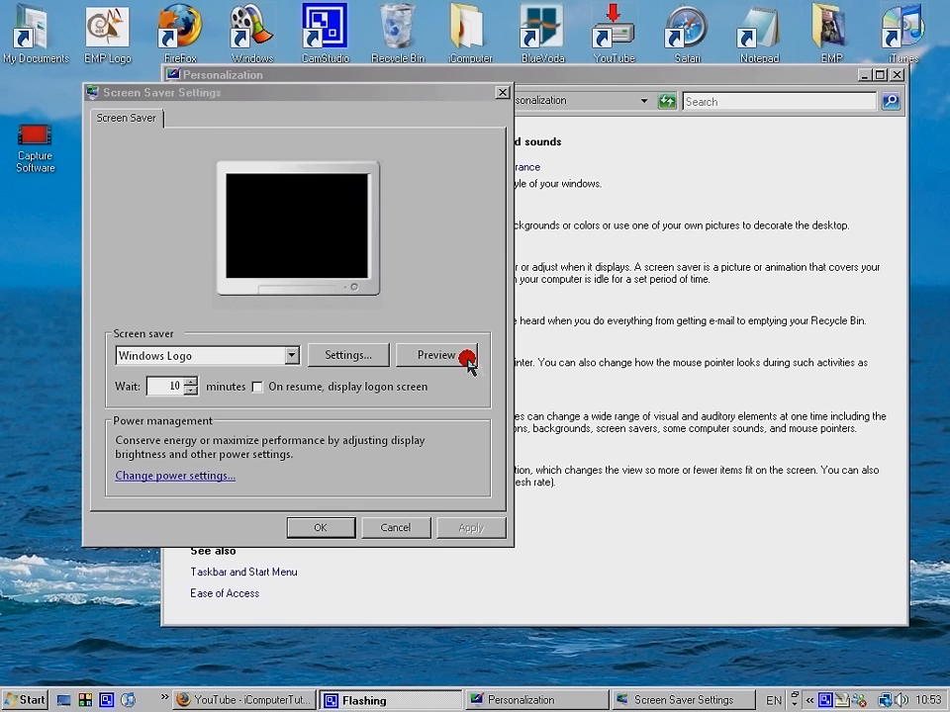
left_click(468, 358)
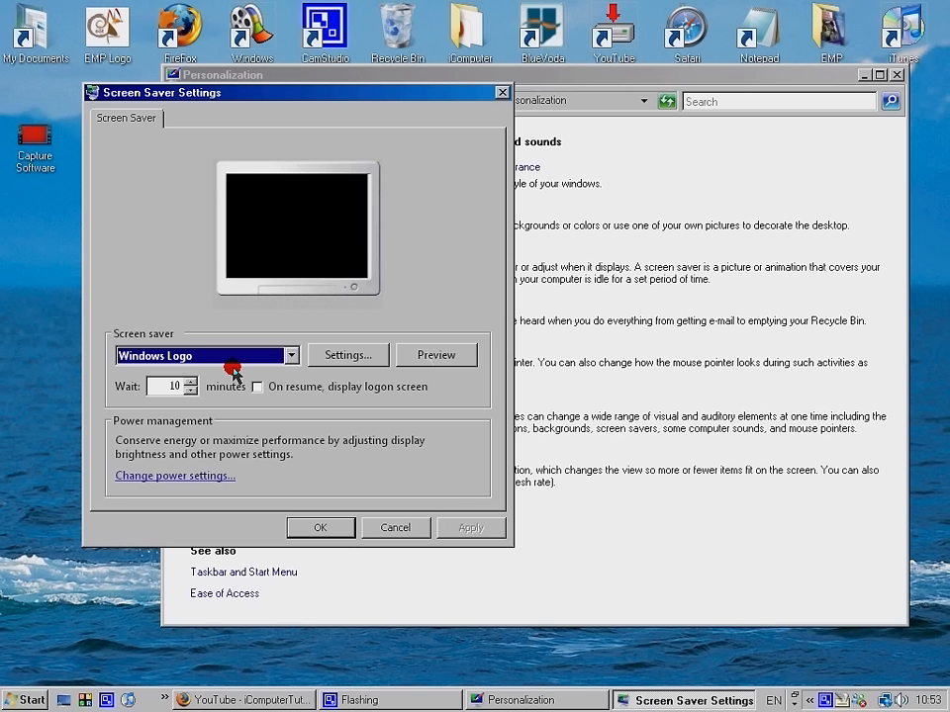
scroll(290, 351, "down", 1)
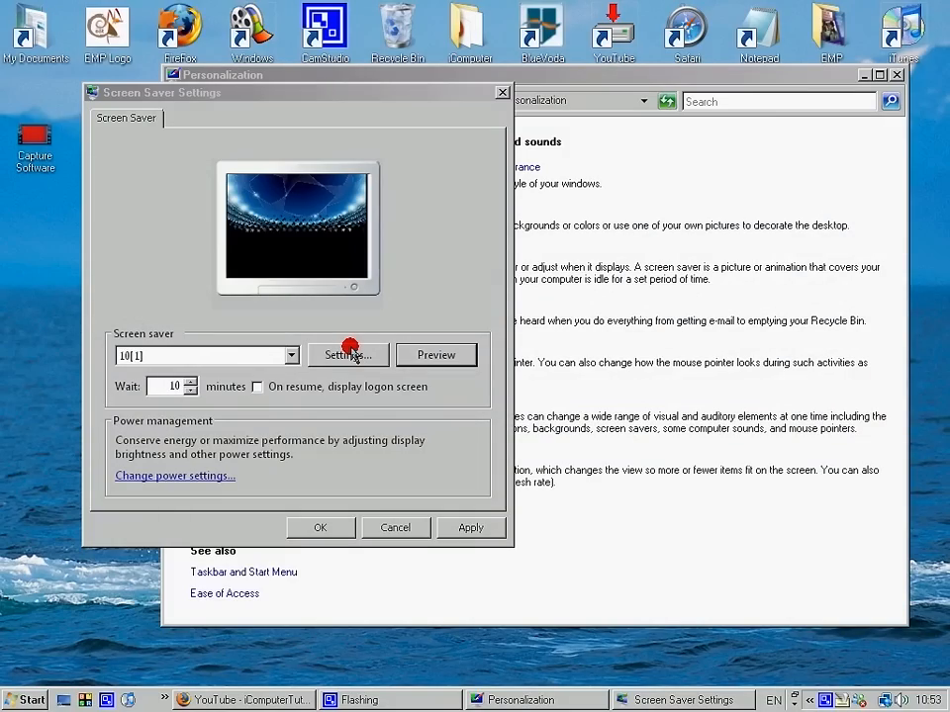
- Choose 3D Text from the screen saver list after trying others
left_click(291, 355)
left_click(262, 389)
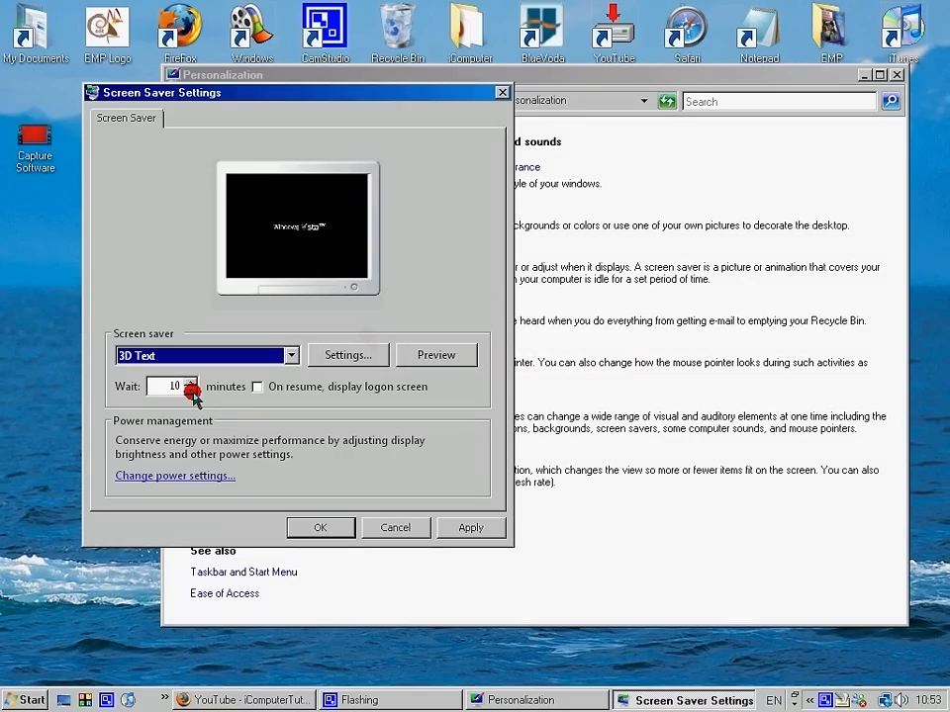
scroll(277, 415, "down", 1)
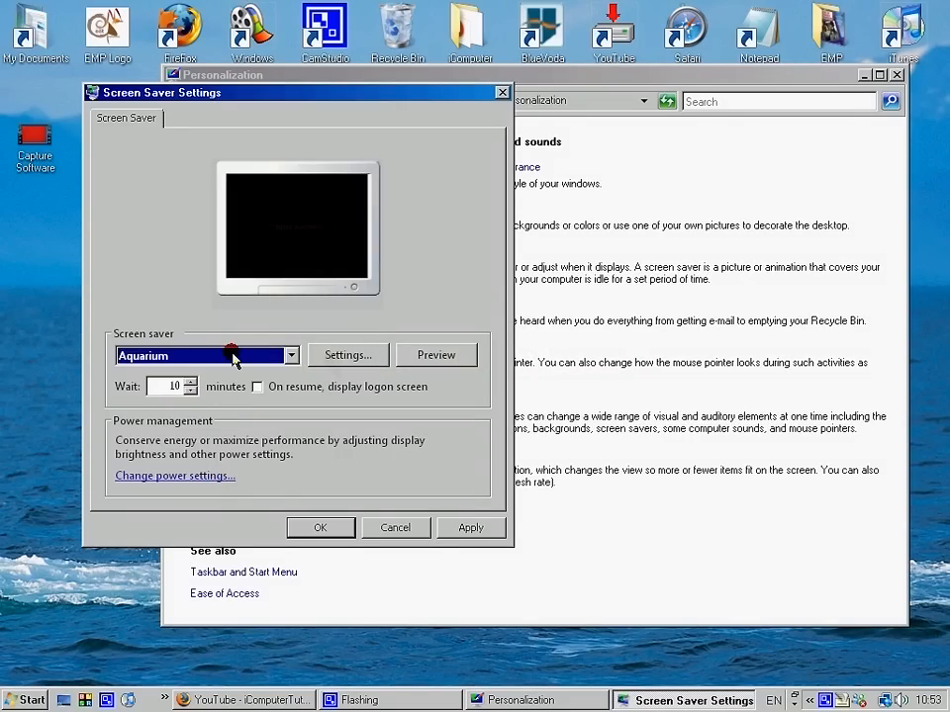
scroll(277, 358, "down", 1)
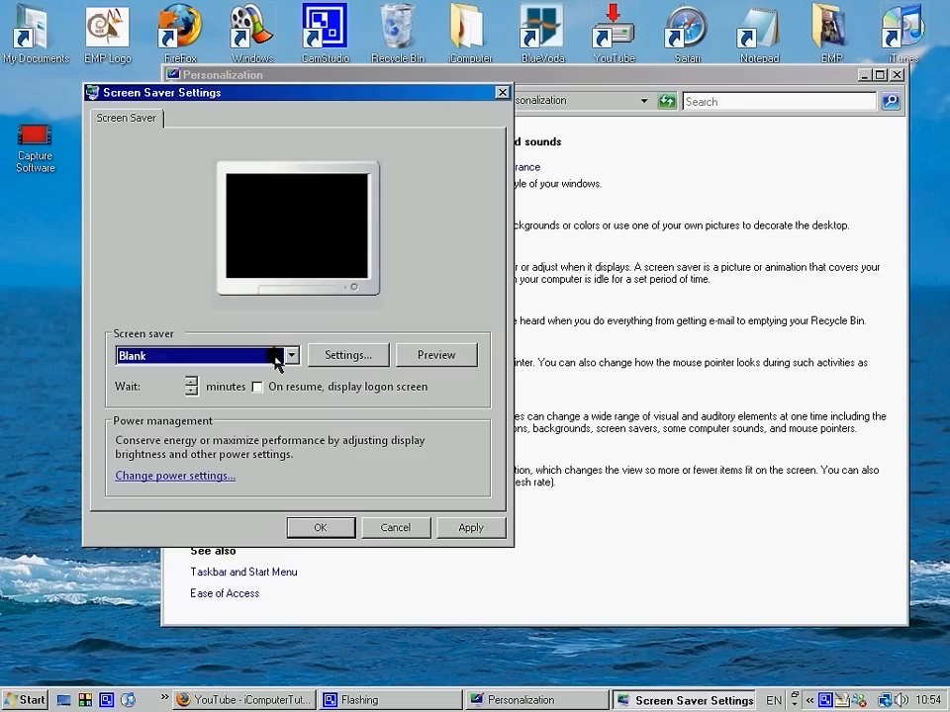
scroll(277, 359, "down", 1)
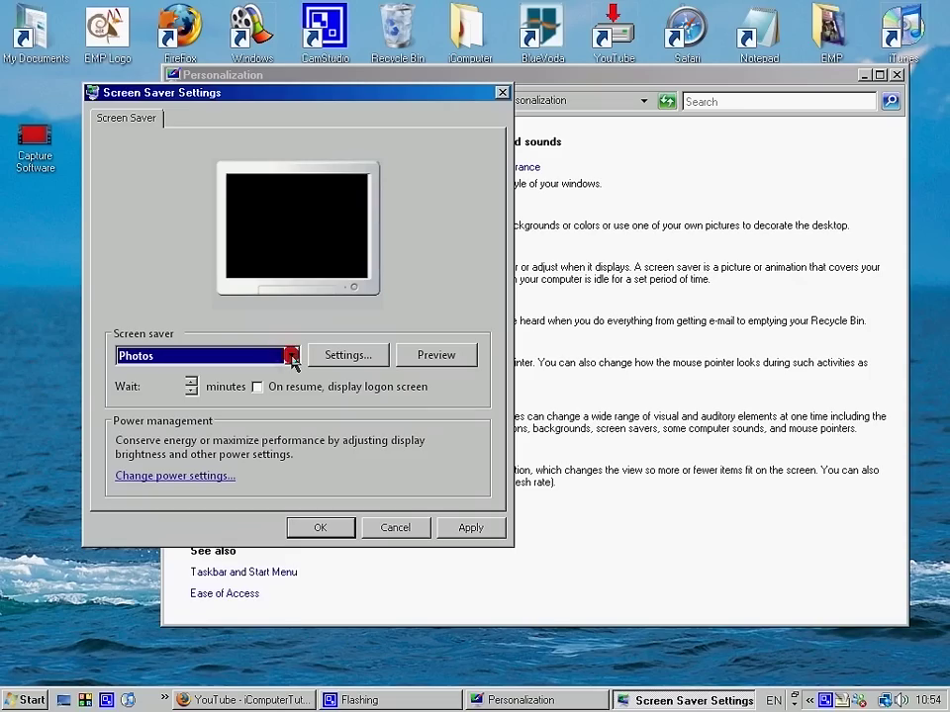
left_click(216, 358)
left_click(260, 398)
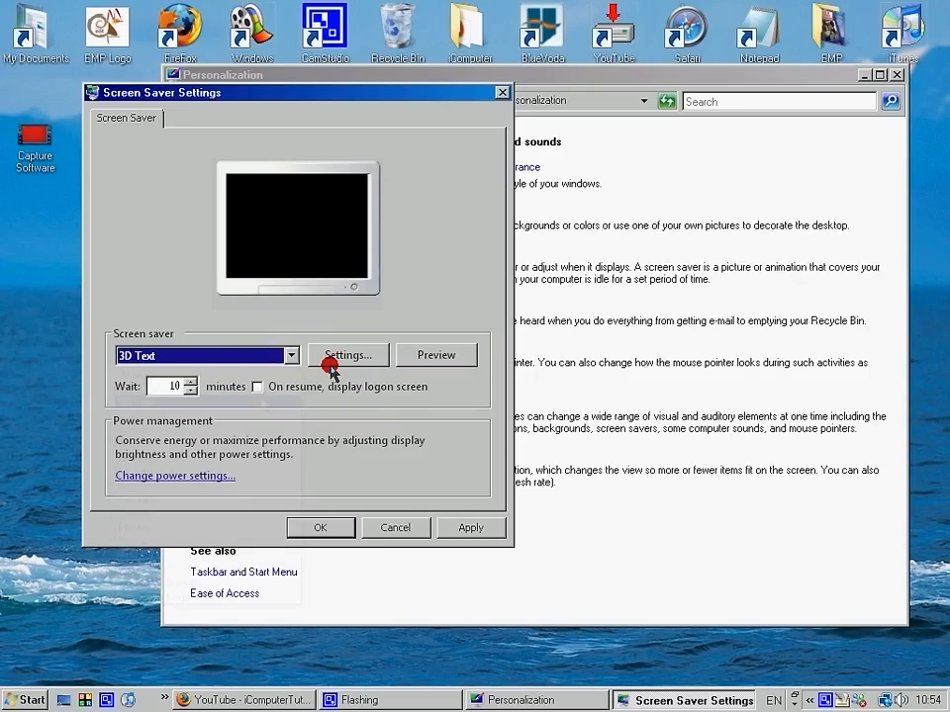
- In 3D Text Settings, select the custom text to replace it with iComputerTutorial
left_click(345, 355)
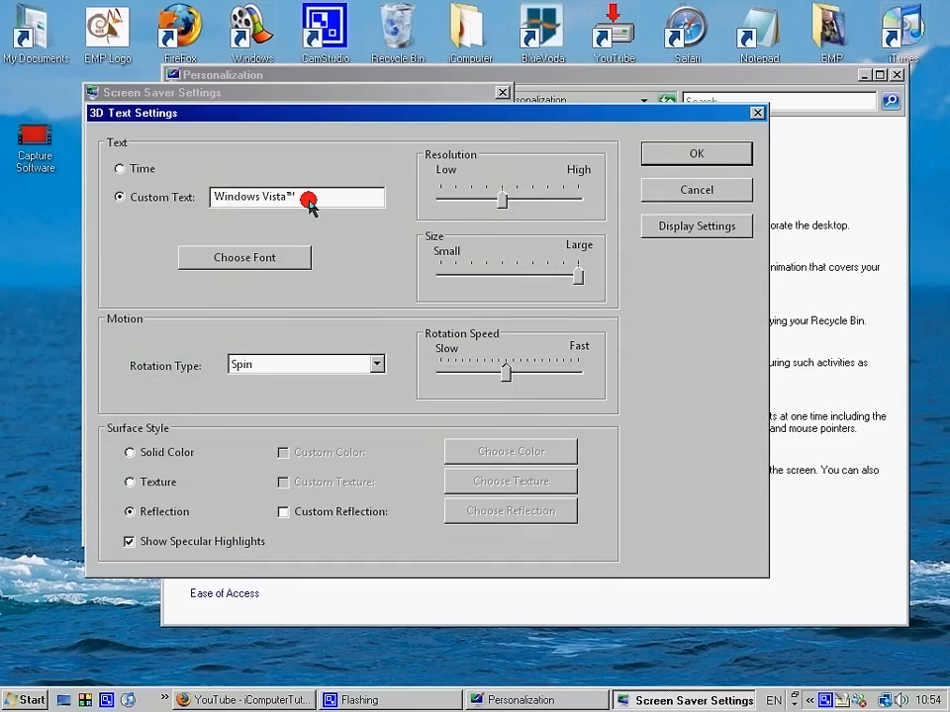
left_click_drag(309, 201, 212, 200)
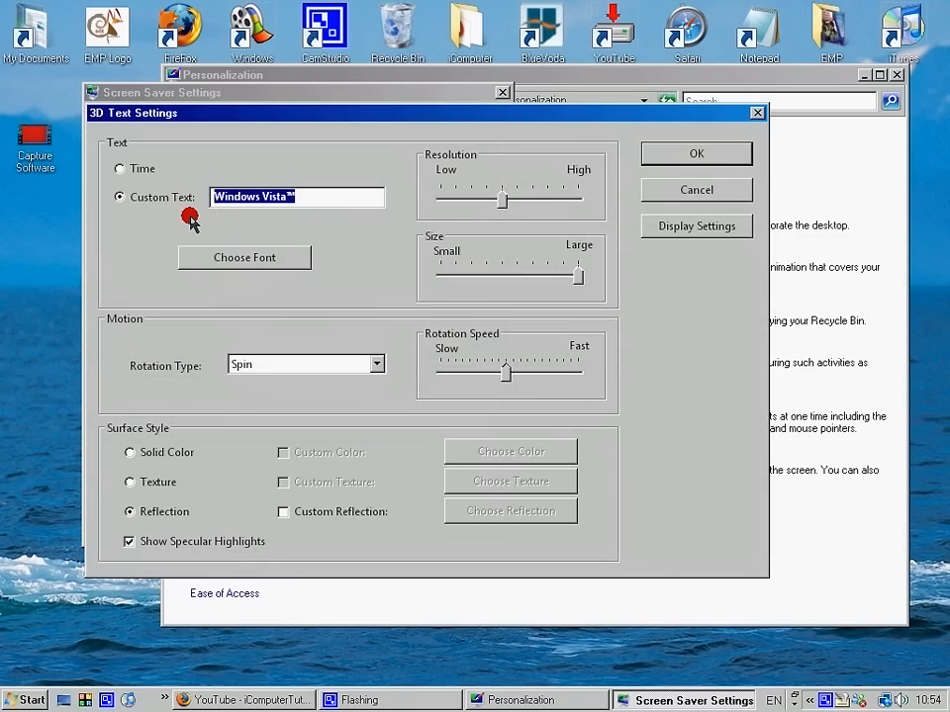
type("iCom")
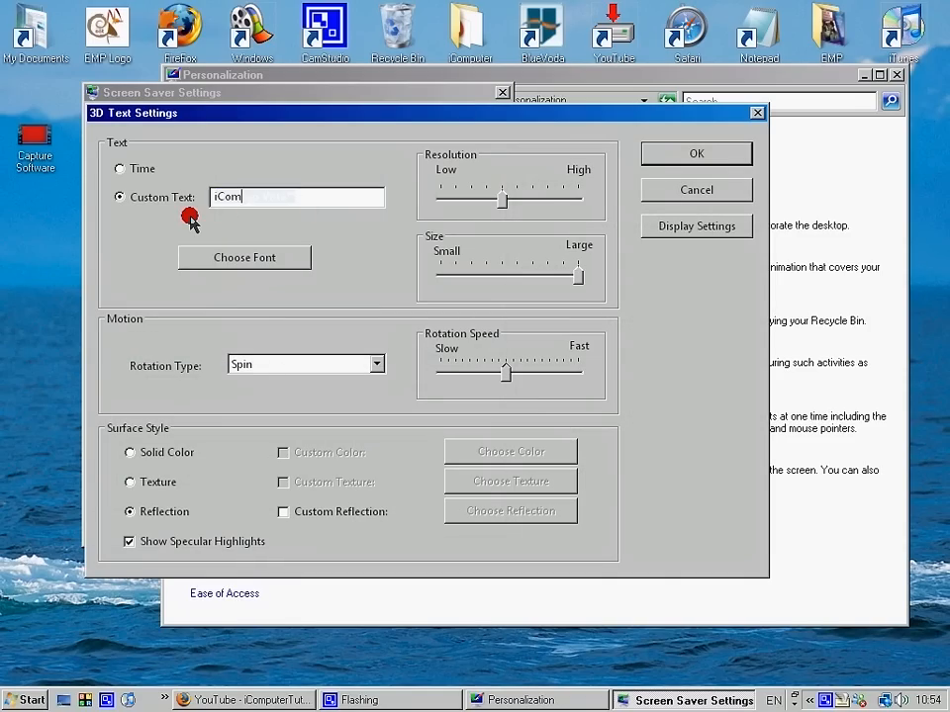
type("puterTut")
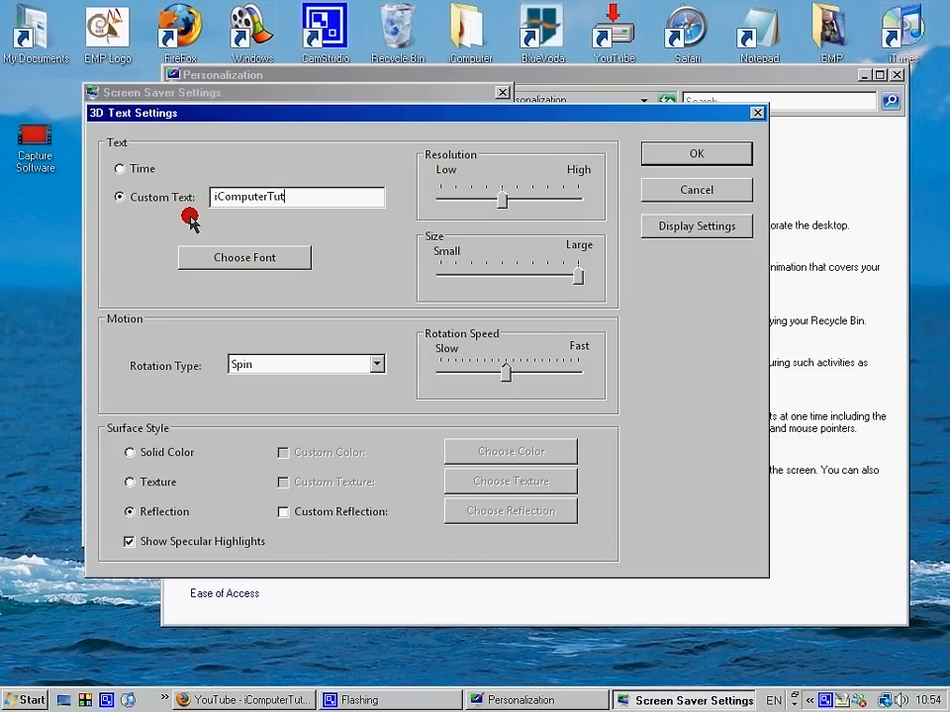
type("orial")
- Try the Traditional Arabic font for the 3D text and reopen its settings
left_click(234, 257)
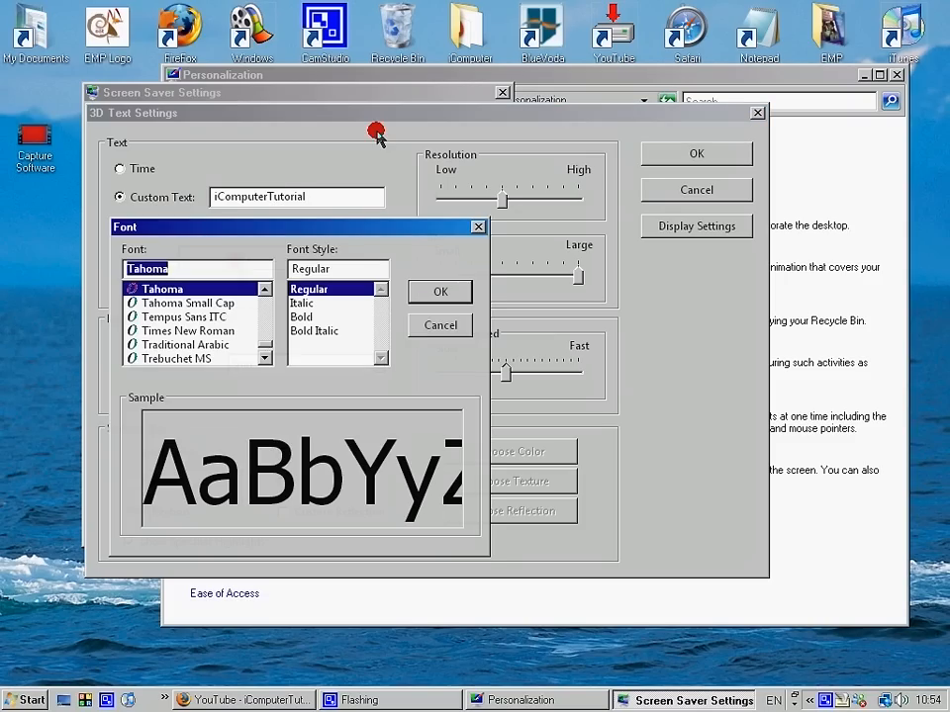
left_click(208, 345)
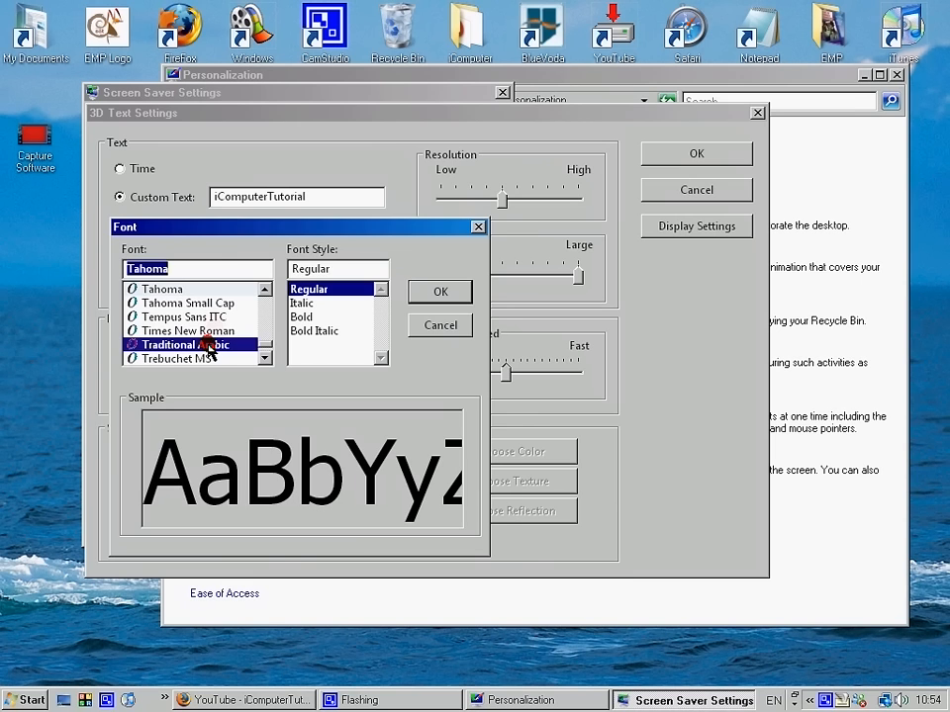
double_click(207, 346)
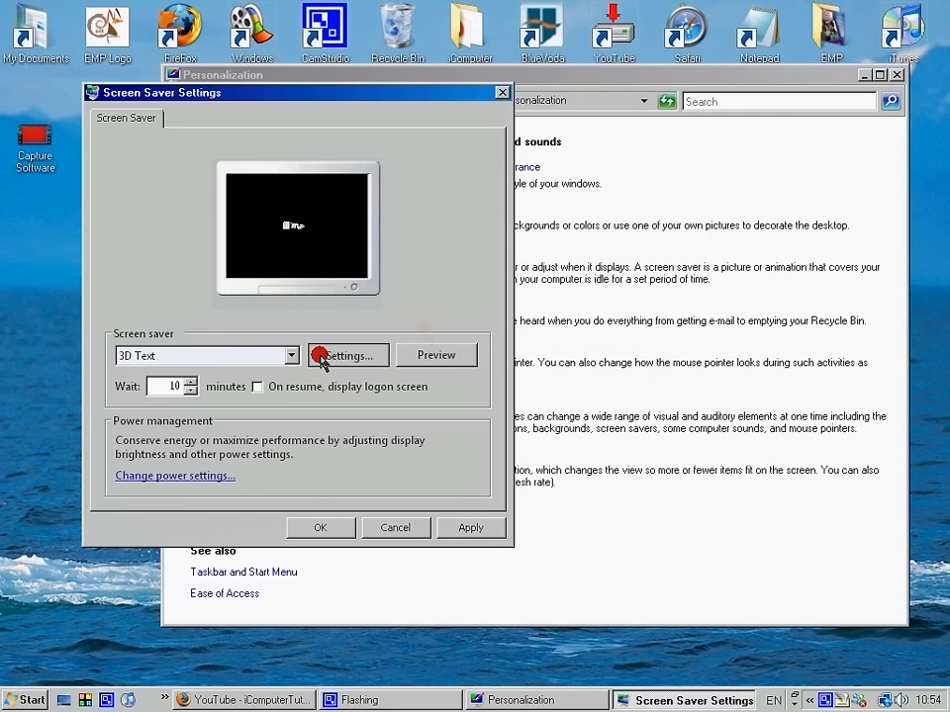
left_click(346, 355)
double_click(255, 196)
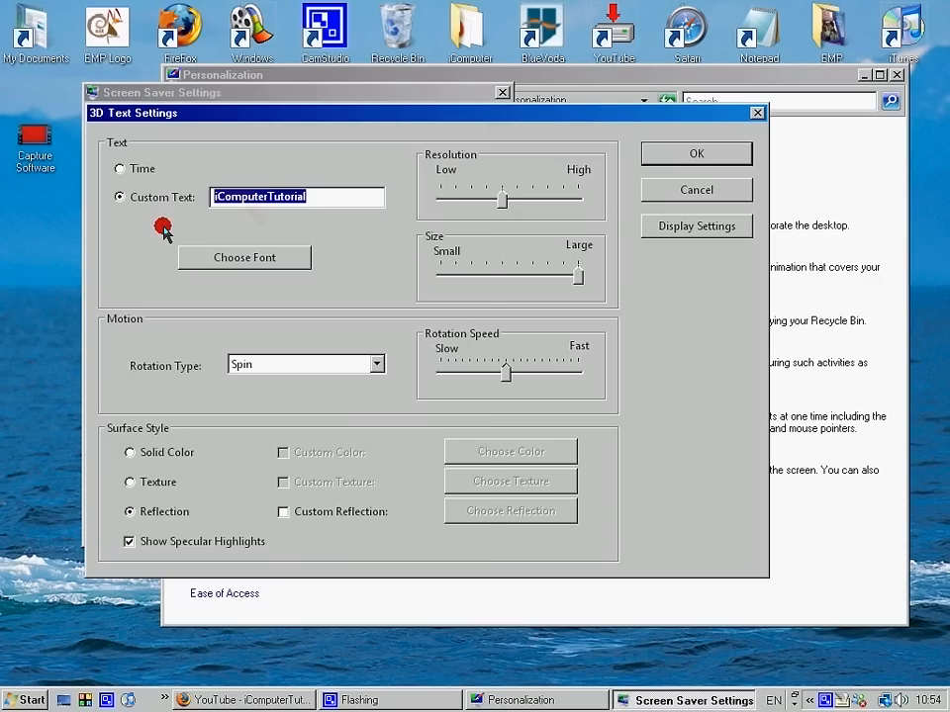
- Try Nyala, then choose Arial Black Bold as the 3D text font
left_click(245, 257)
scroll(230, 315, "up", 3)
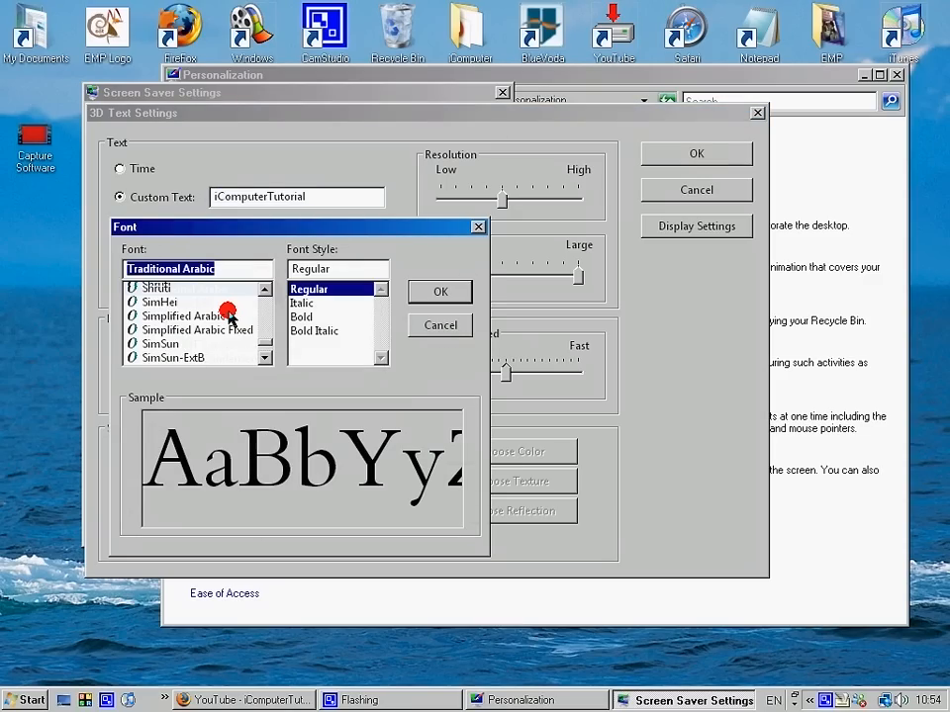
scroll(230, 314, "up", 3)
left_click(203, 305)
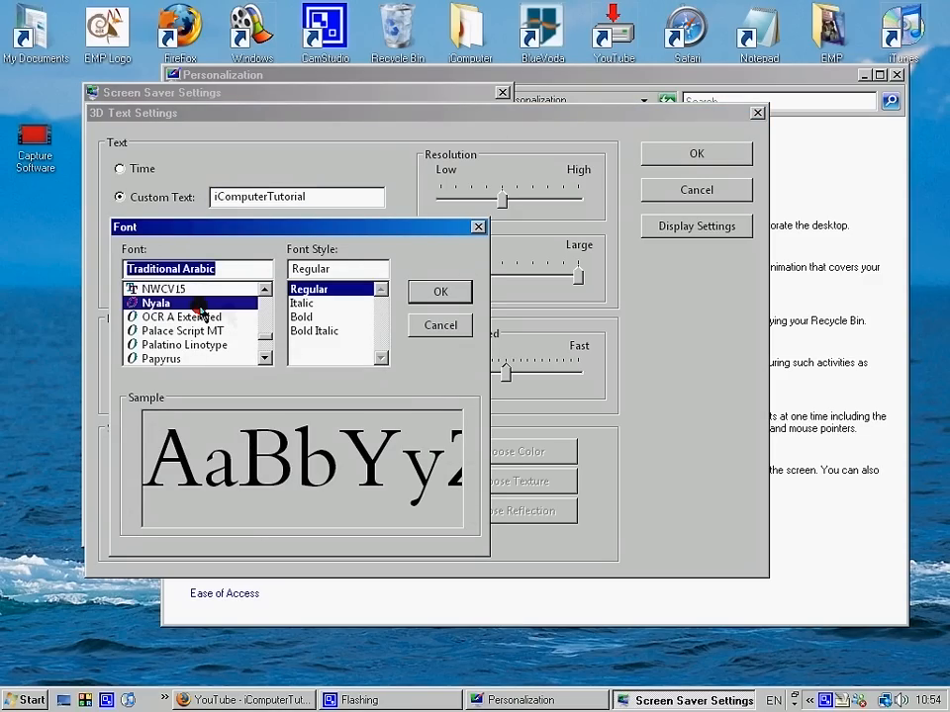
scroll(147, 292, "up", 3)
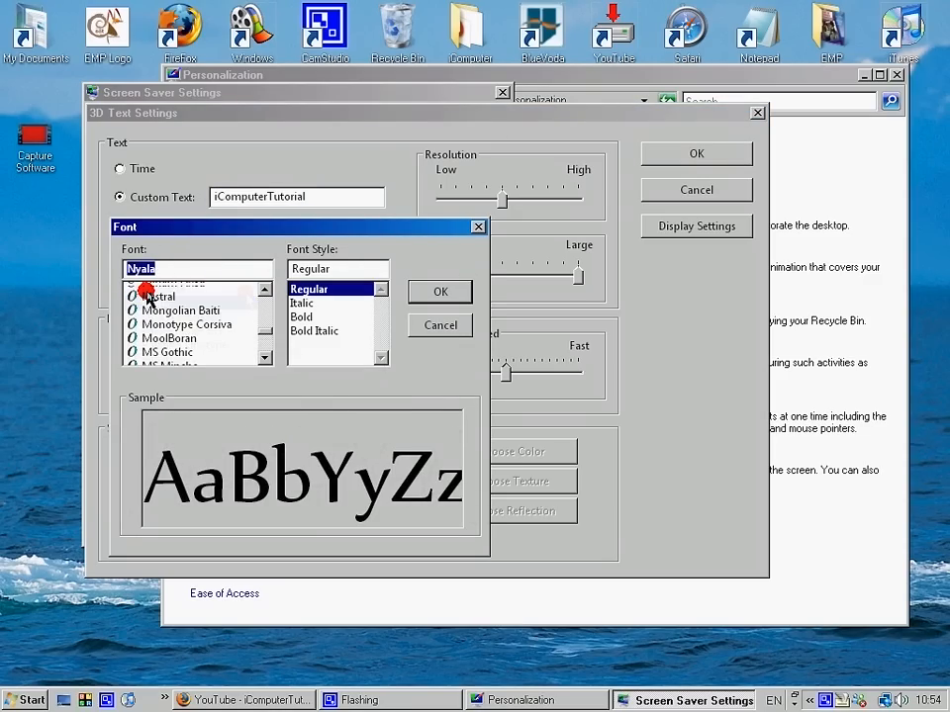
scroll(146, 292, "up", 3)
scroll(259, 321, "up", 1)
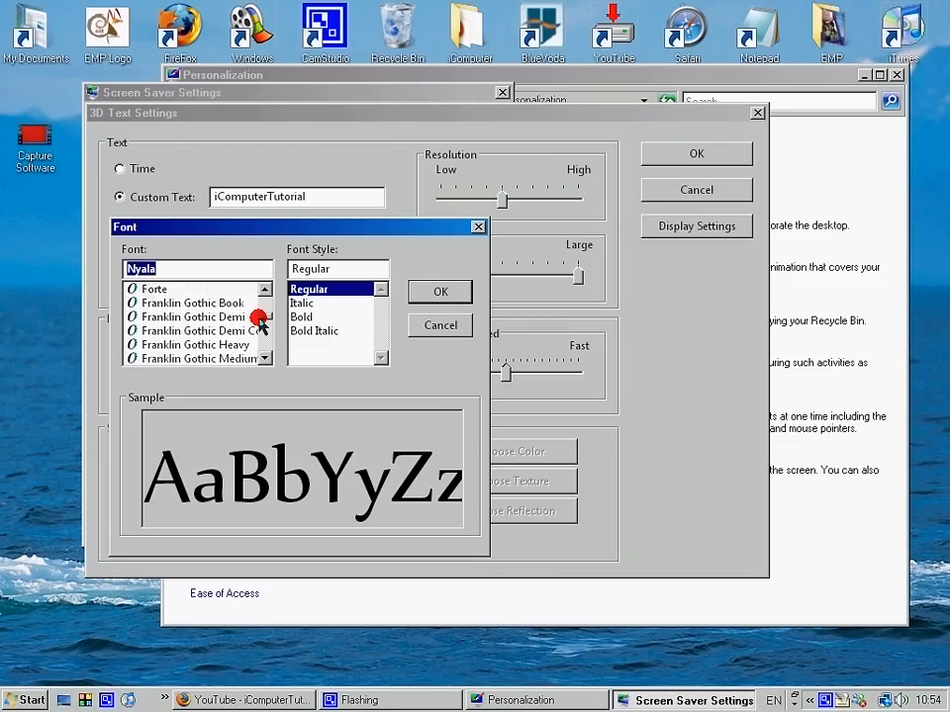
scroll(259, 322, "up", 3)
scroll(267, 302, "up", 3)
scroll(269, 299, "up", 3)
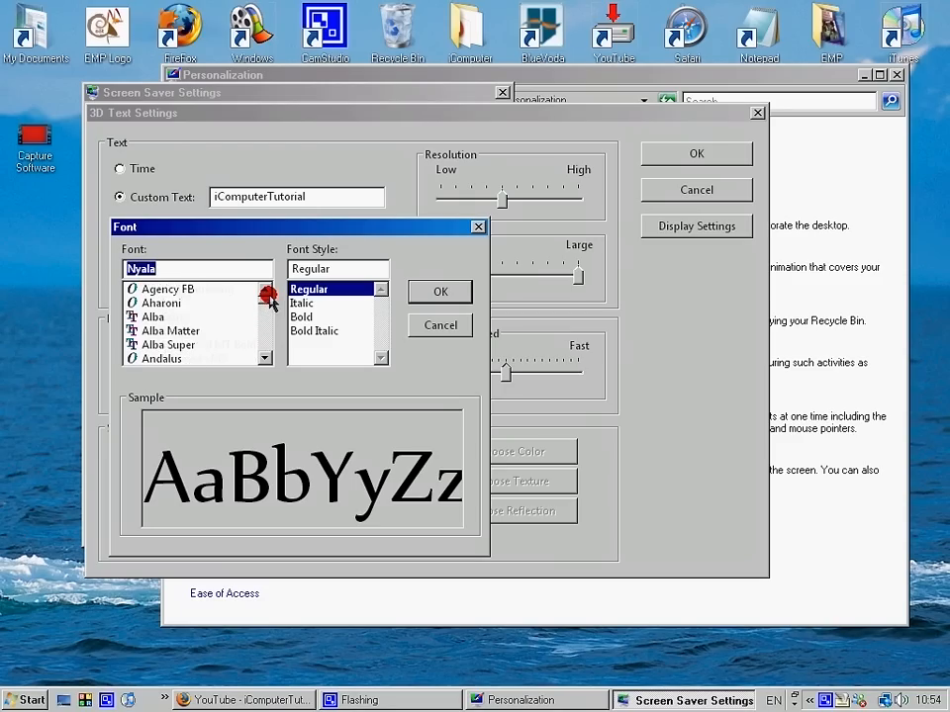
scroll(269, 302, "down", 1)
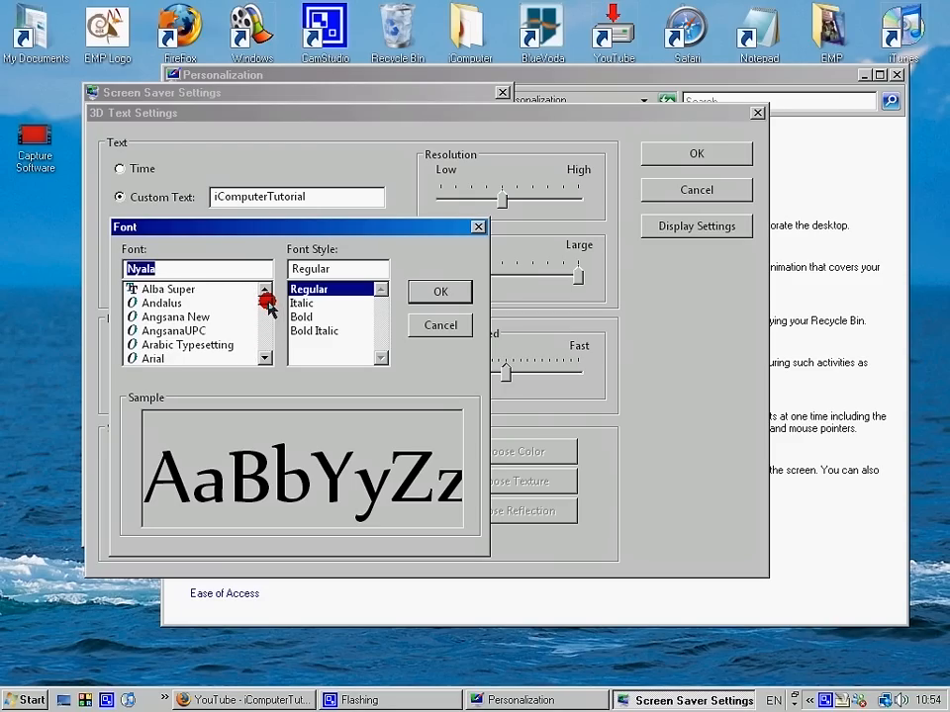
scroll(267, 302, "down", 2)
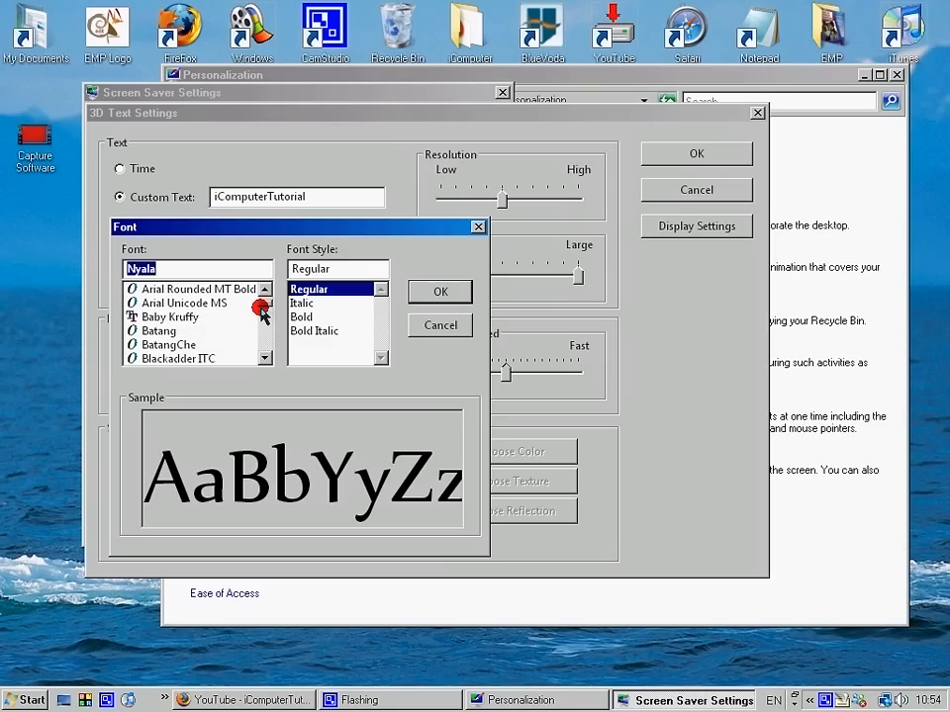
scroll(261, 310, "up", 1)
left_click(187, 302)
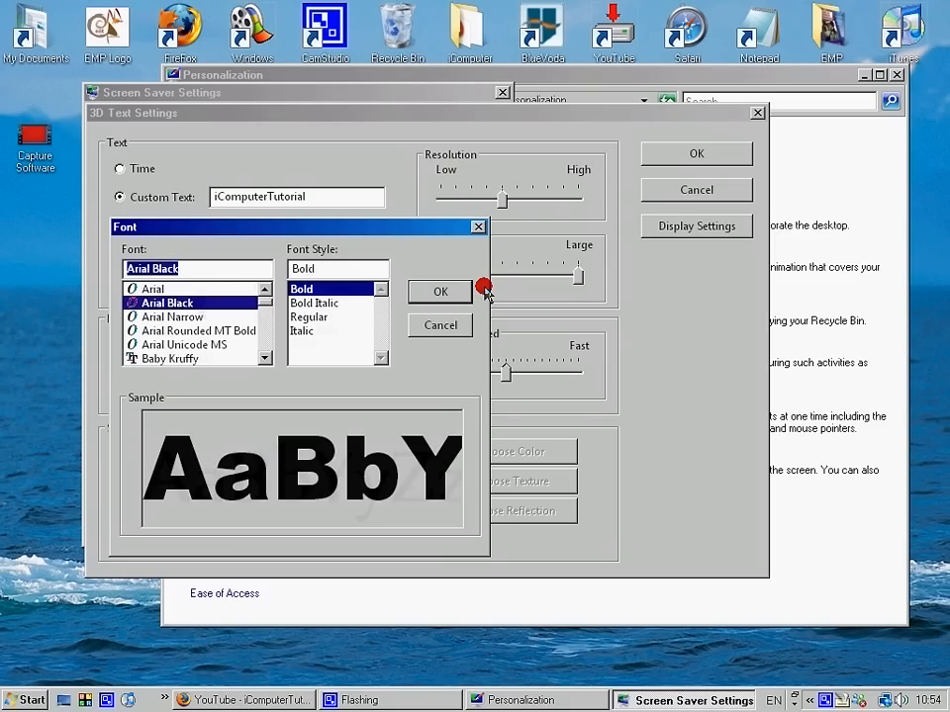
left_click(455, 290)
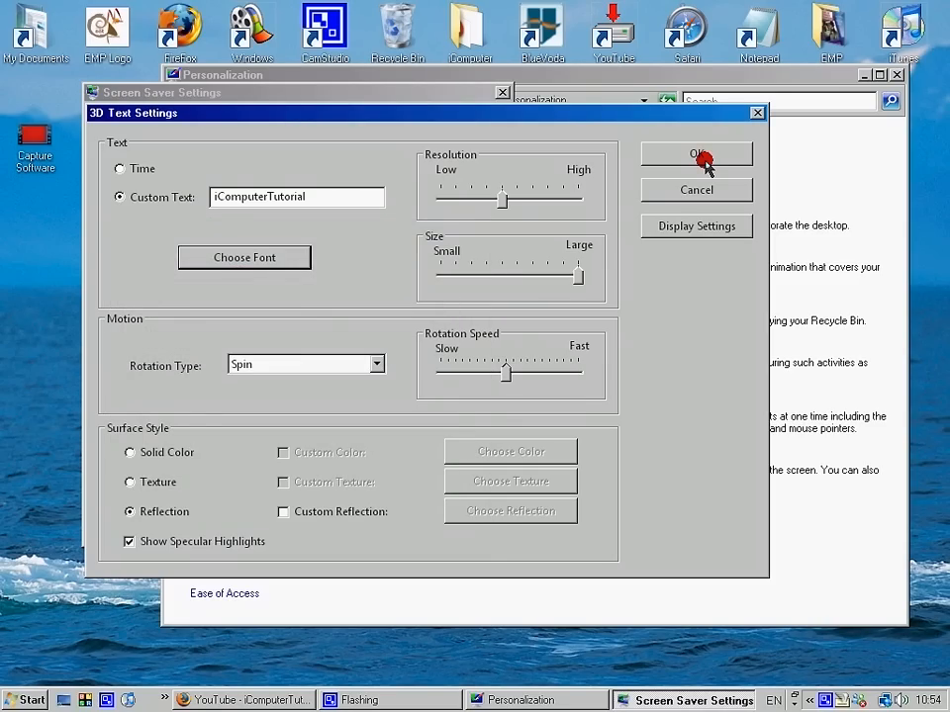
- Raise the 3D text resolution to High and review the rotation types
left_click_drag(502, 198, 577, 200)
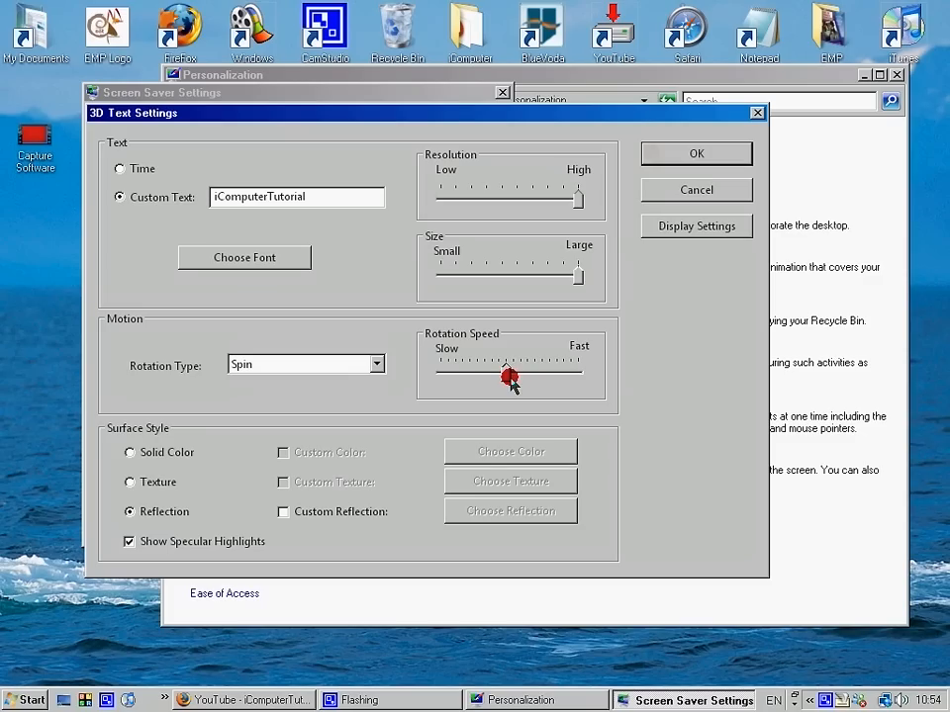
left_click(341, 364)
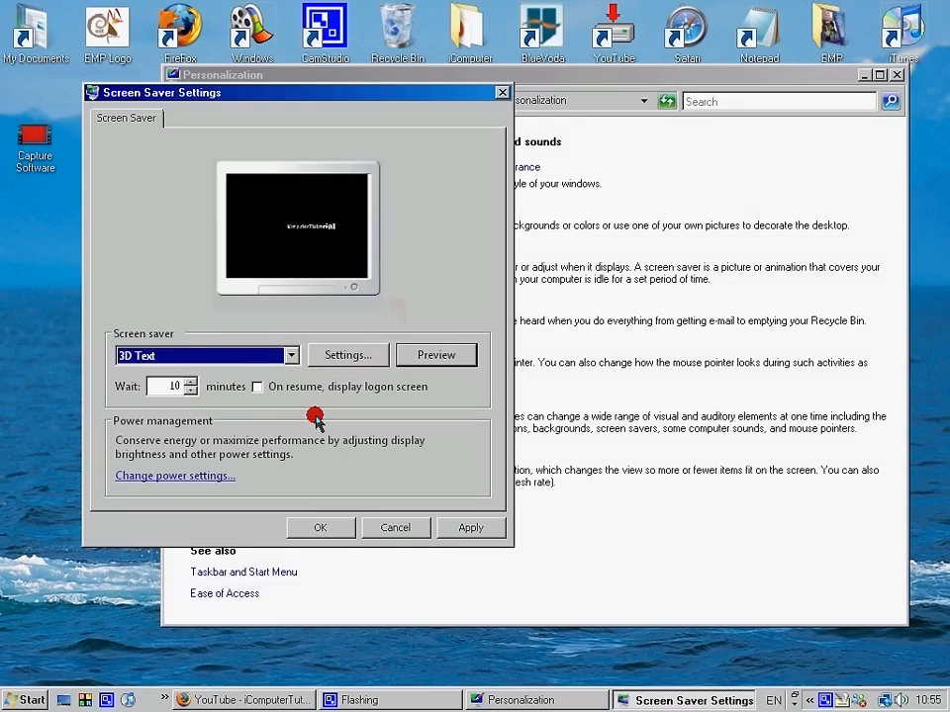
- Save the screen saver settings, then browse the system event sounds and play Asterisk
left_click(321, 527)
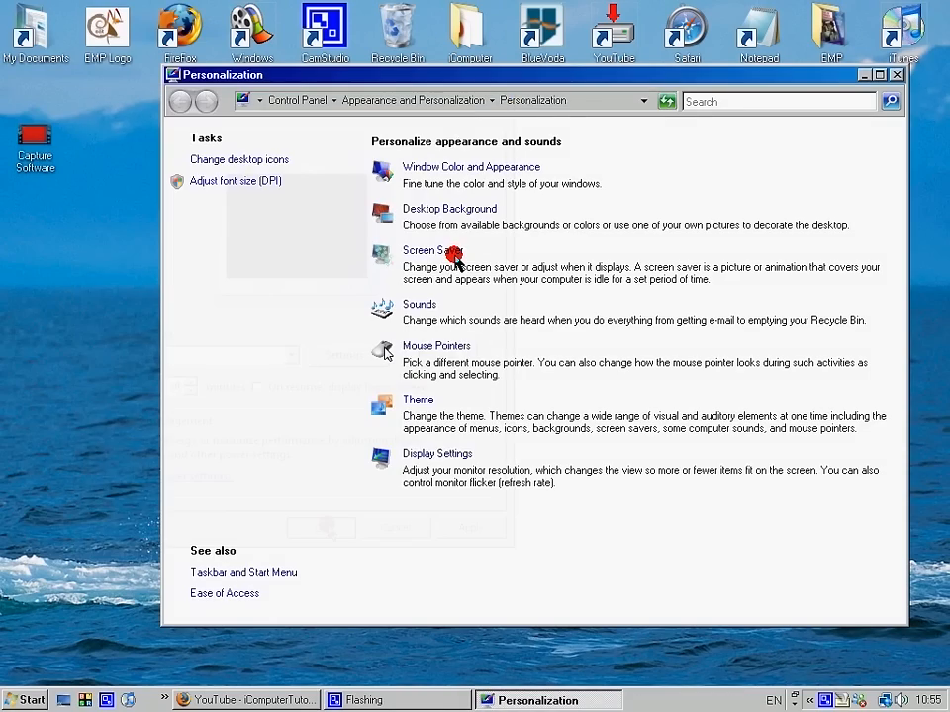
left_click(419, 305)
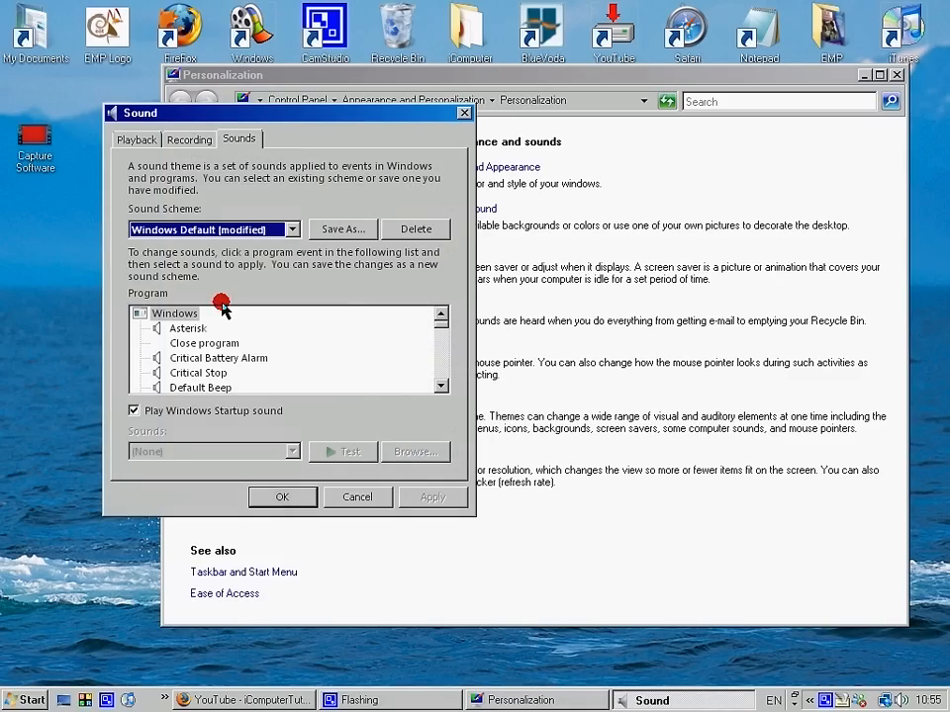
left_click(188, 329)
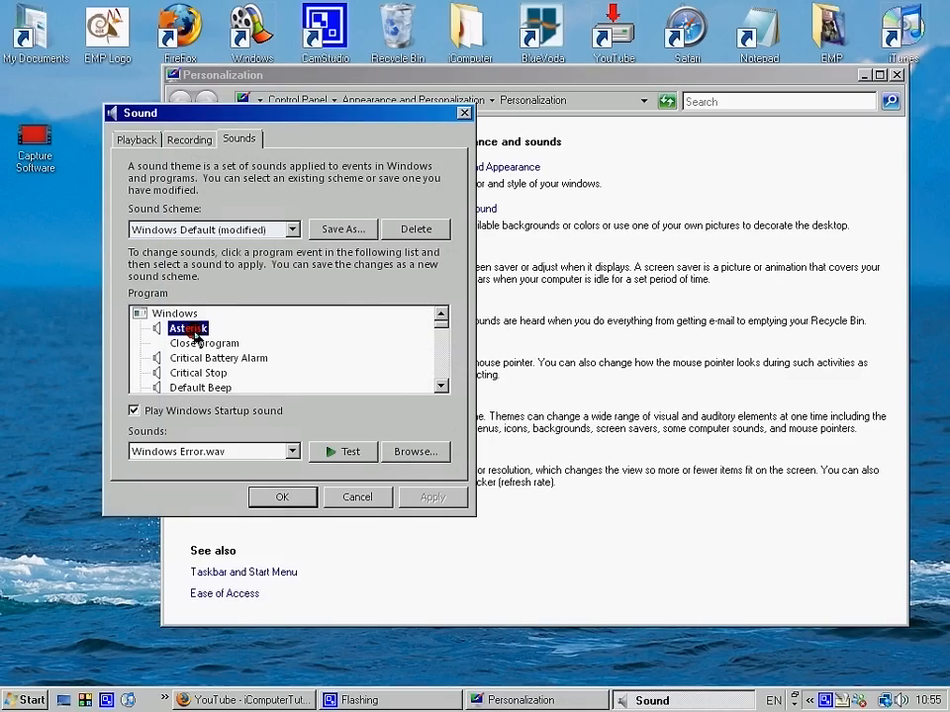
scroll(198, 337, "down", 3)
scroll(216, 343, "down", 3)
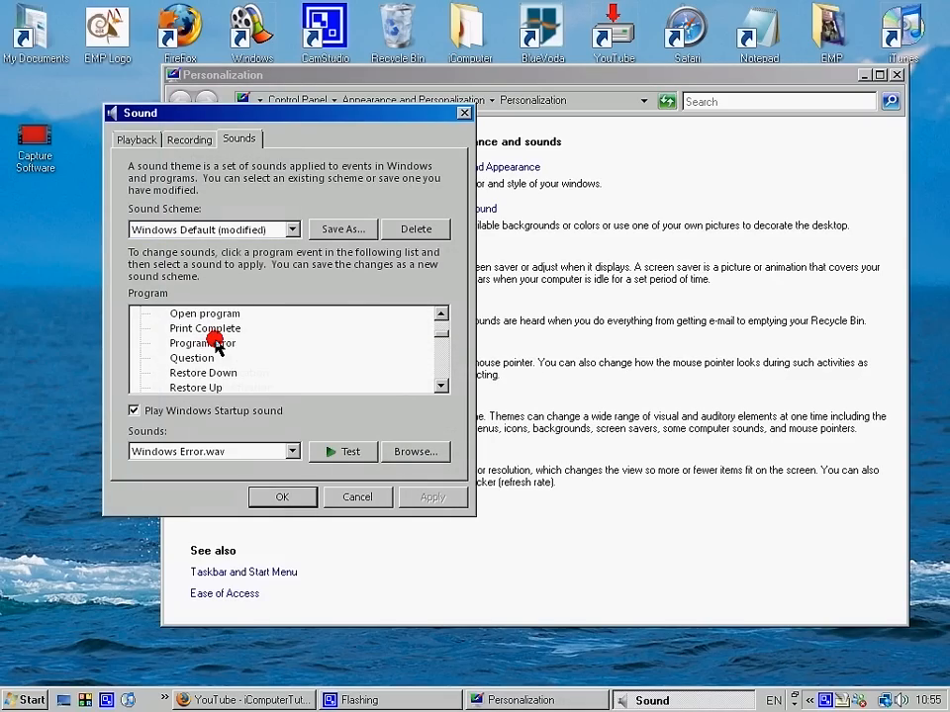
scroll(215, 343, "up", 3)
left_click(216, 343)
scroll(257, 346, "up", 3)
scroll(262, 346, "up", 1)
left_click(233, 343)
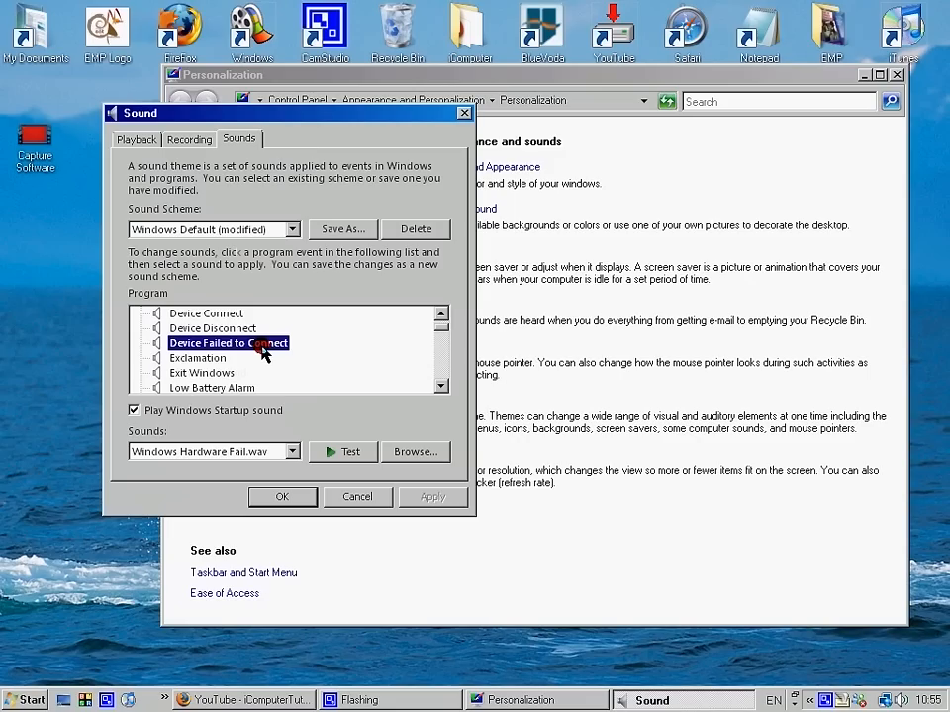
scroll(229, 332, "up", 3)
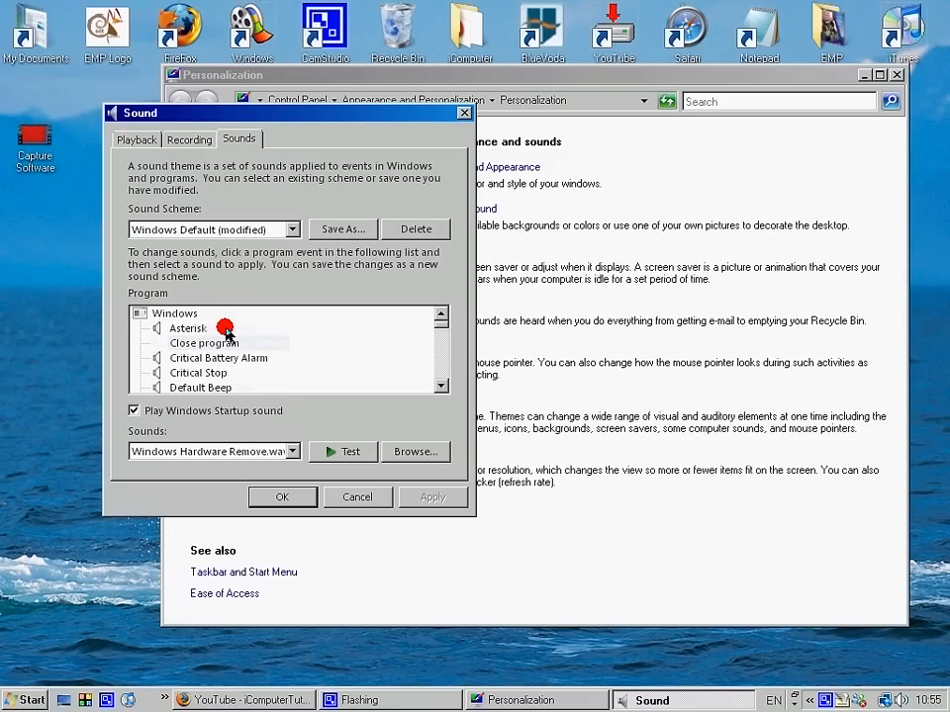
left_click(193, 328)
left_click(336, 453)
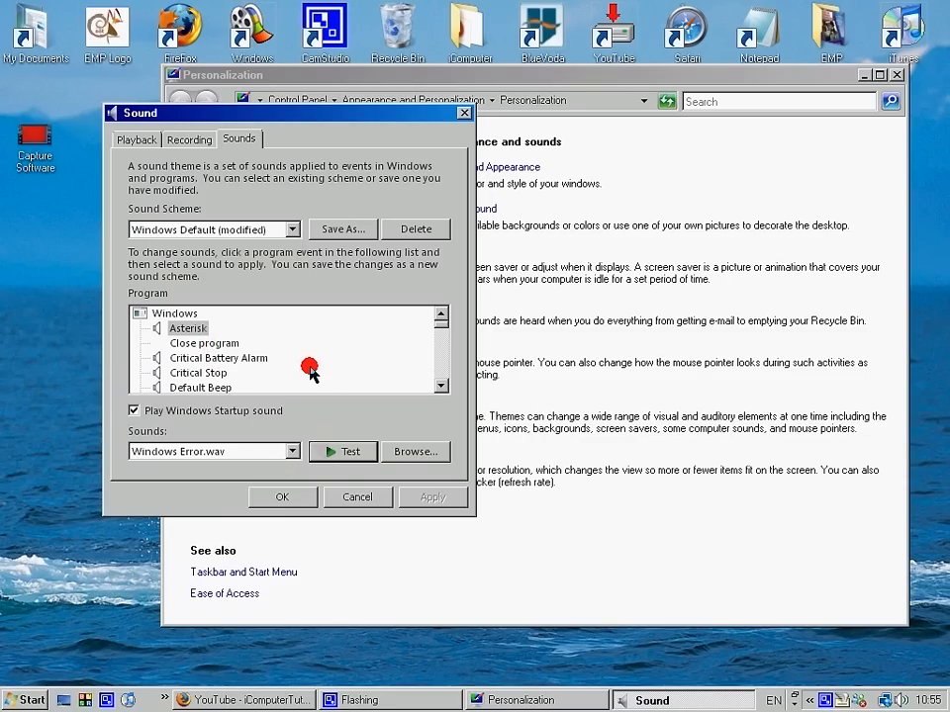
- Play the Critical Stop, Device Connect and Device Disconnect event sounds
left_click(227, 387)
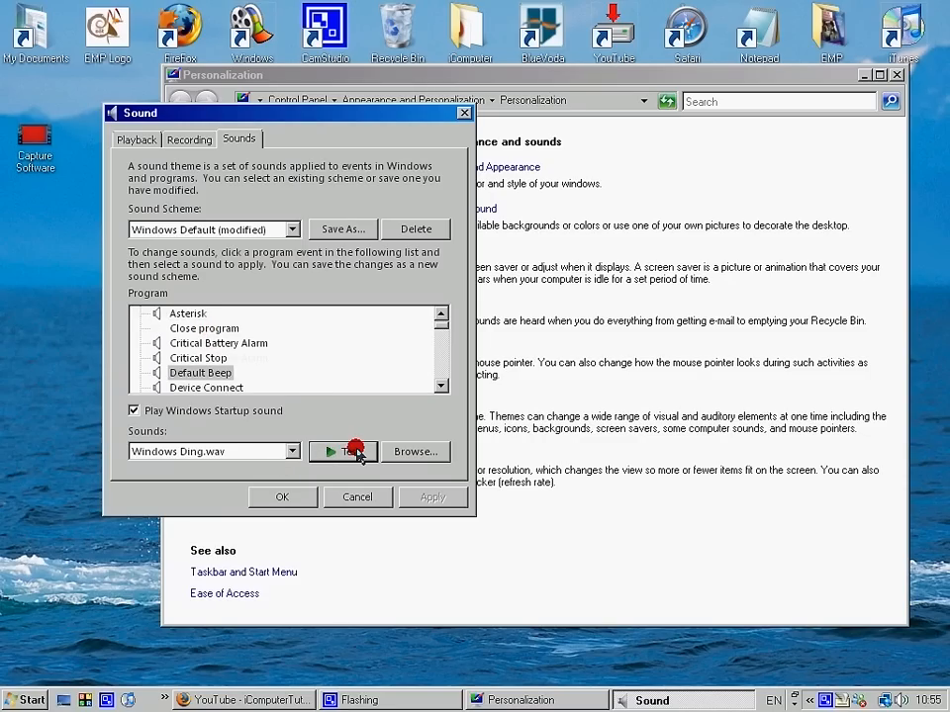
left_click(202, 358)
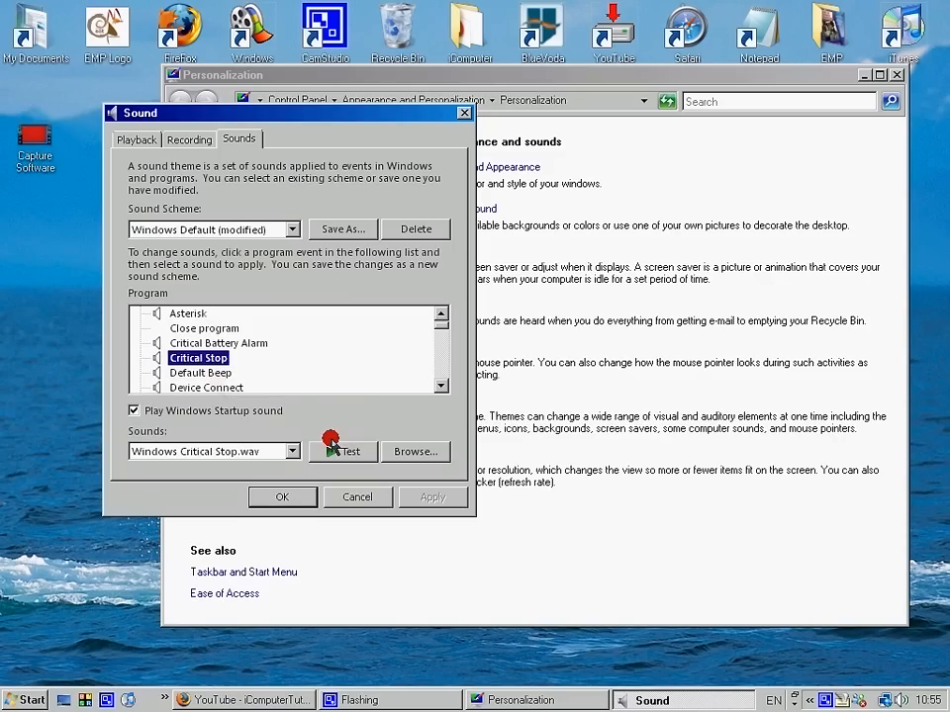
left_click(341, 451)
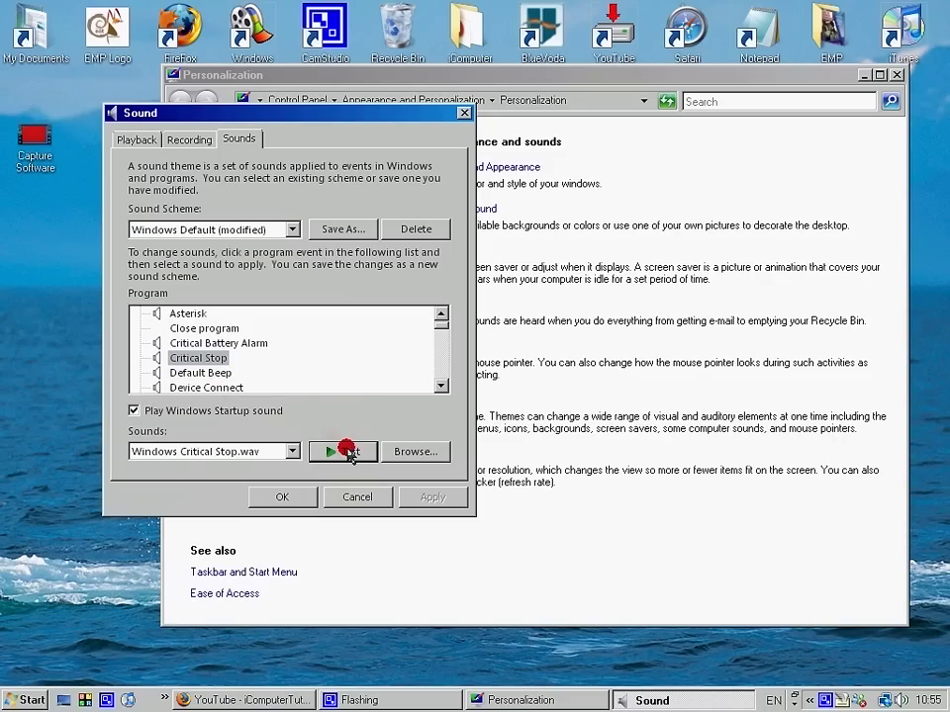
left_click(245, 344)
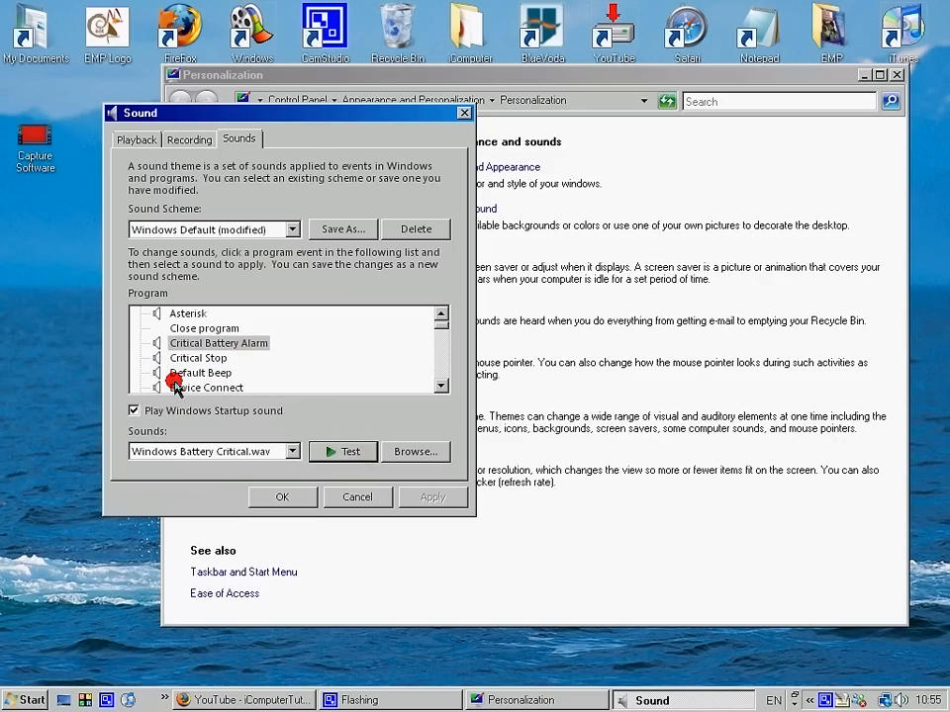
left_click(227, 386)
scroll(311, 388, "down", 1)
left_click(341, 452)
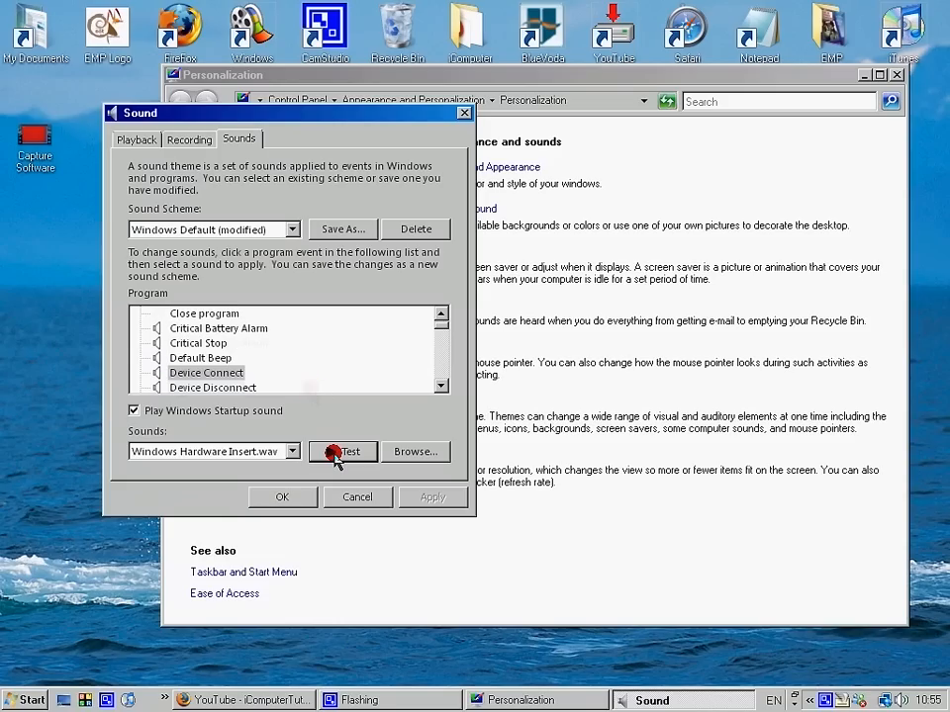
left_click(245, 387)
left_click(341, 452)
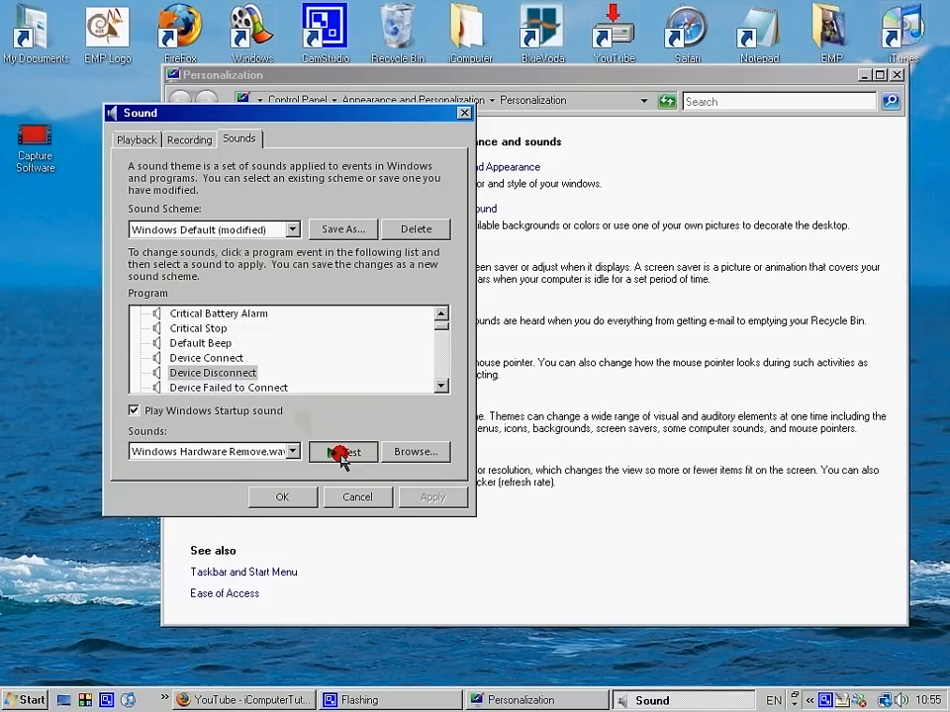
- Play the Device Failed to Connect, Exclamation and Goodbye sounds, then close the sound settings
left_click(244, 375)
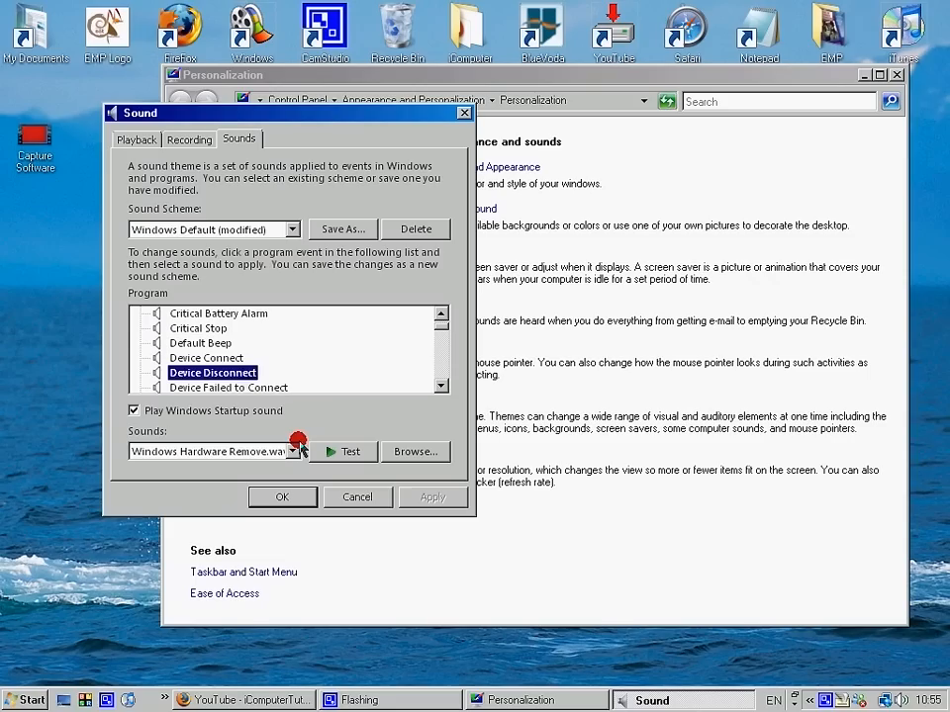
left_click(245, 388)
left_click(343, 452)
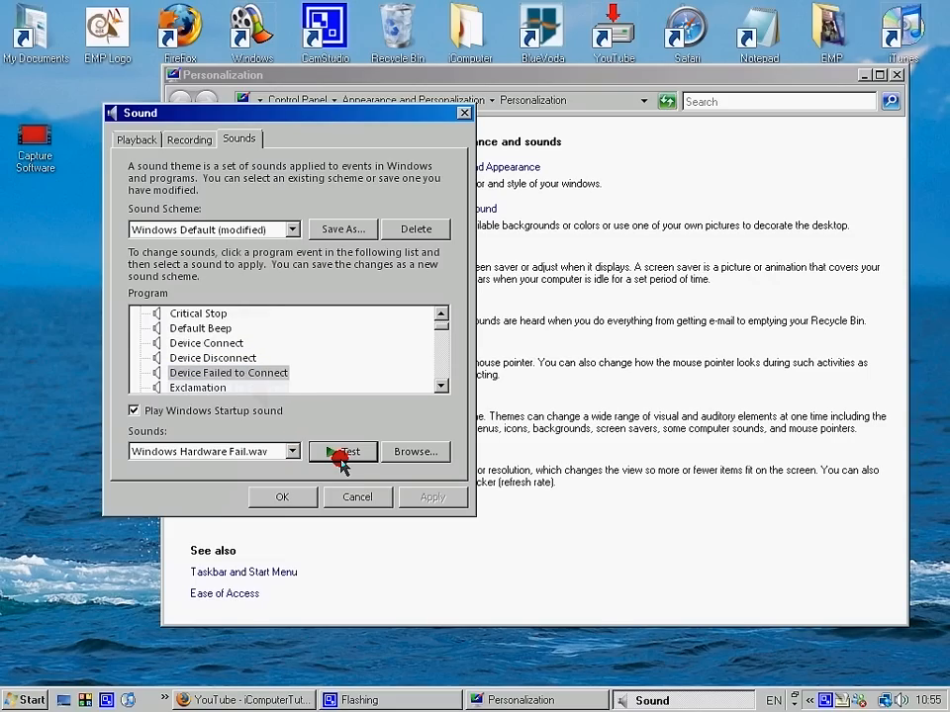
left_click(259, 387)
left_click(330, 457)
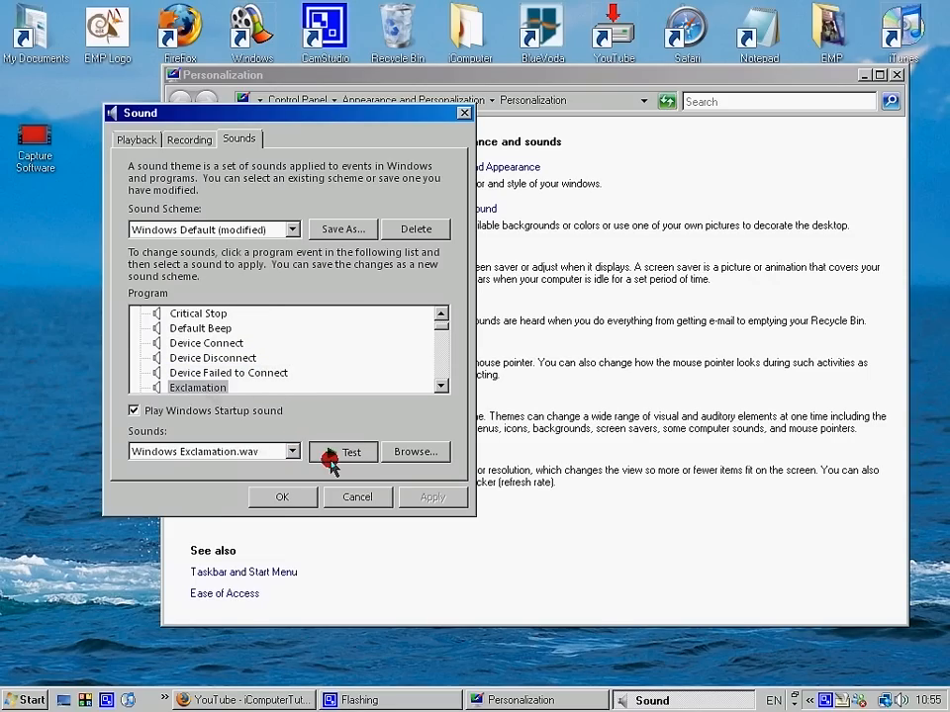
mouse_move(441, 329)
left_mouse_down()
mouse_move(451, 340)
mouse_move(441, 343)
left_mouse_up()
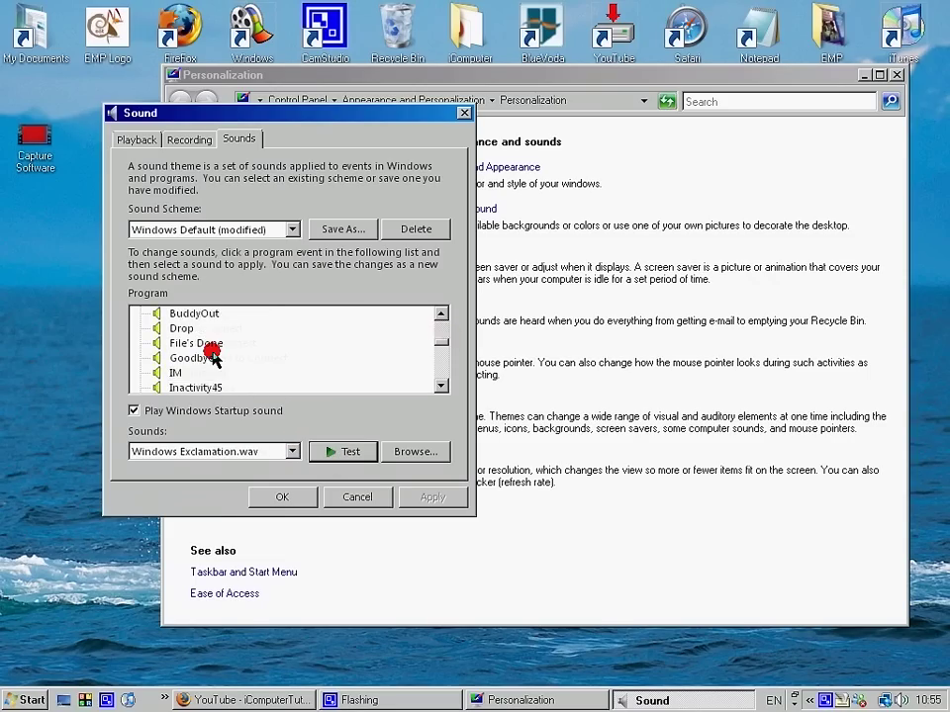
left_click(185, 360)
left_click(329, 452)
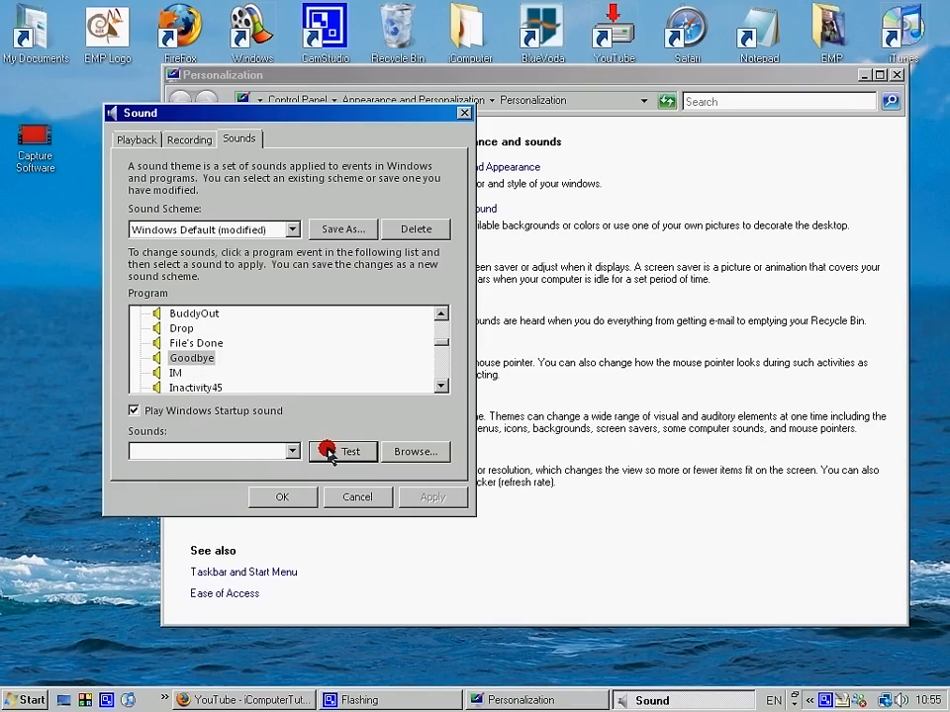
left_click(441, 386)
left_click(442, 383)
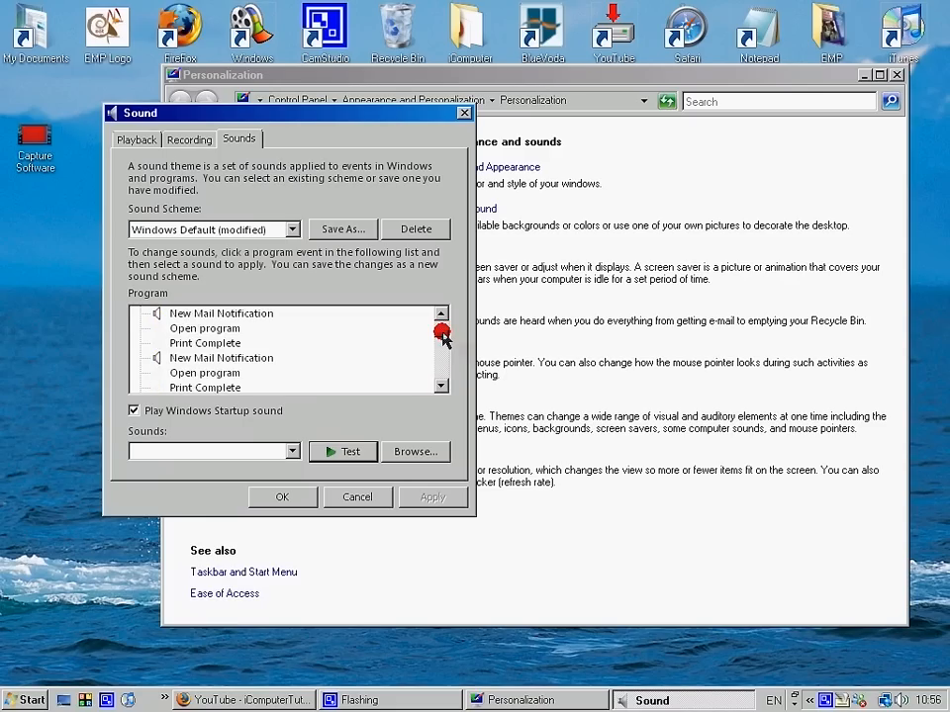
left_click_drag(443, 335, 442, 314)
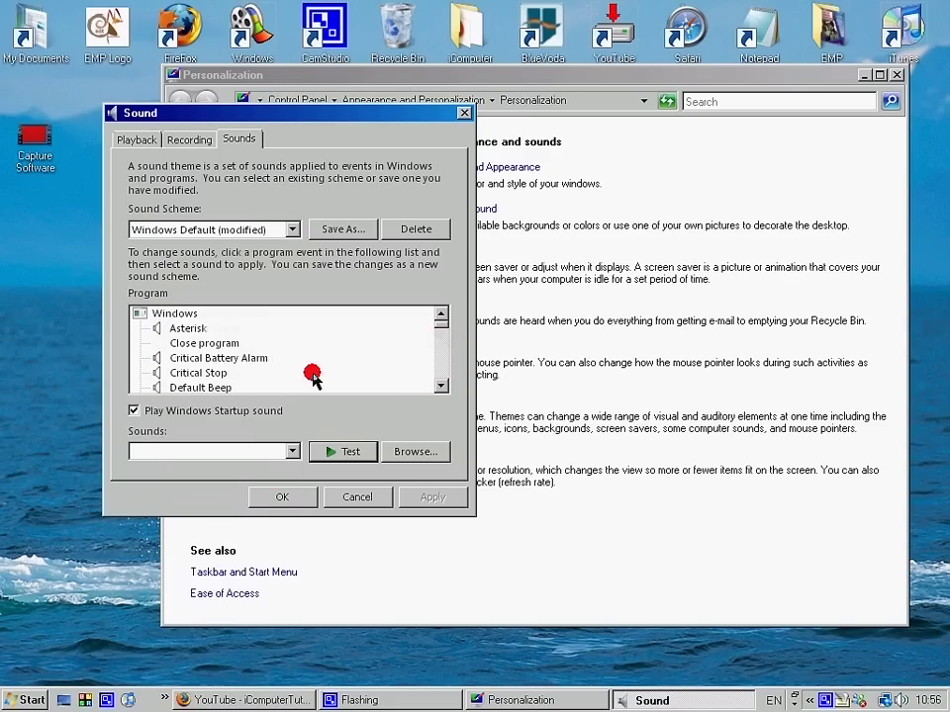
left_click(276, 499)
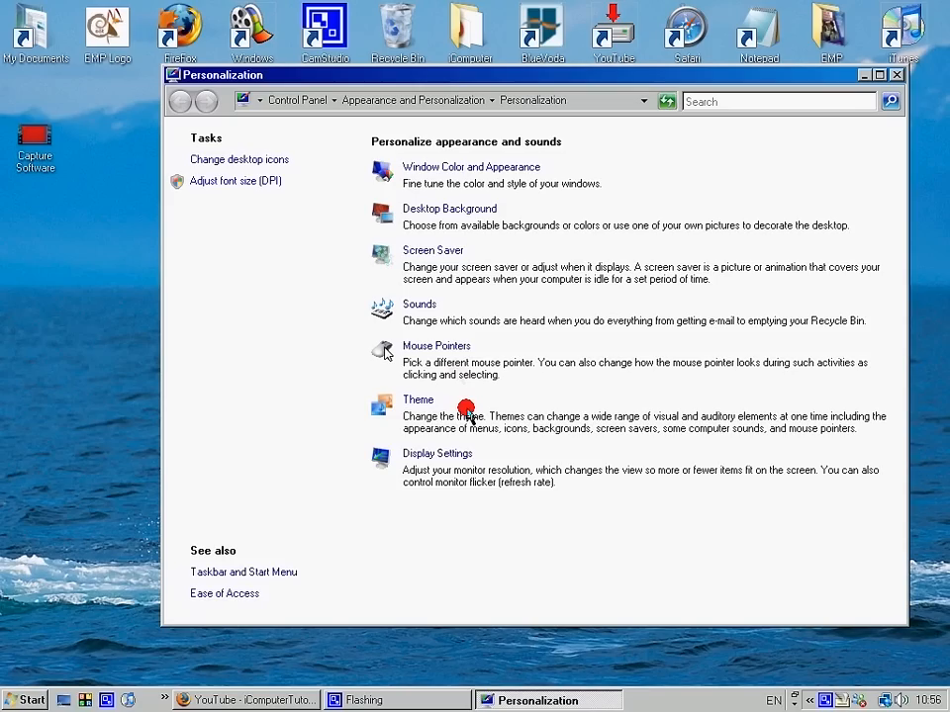
- Apply the 3D-Bronze pointer scheme and preview its Help Select pointer
left_click(423, 356)
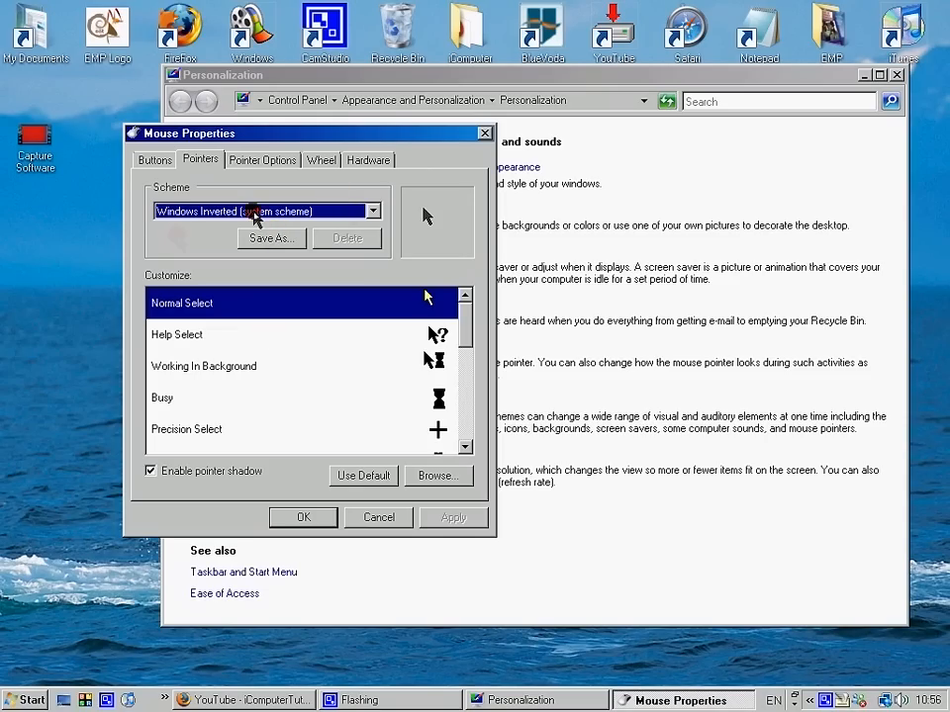
left_click(250, 210)
left_click(193, 242)
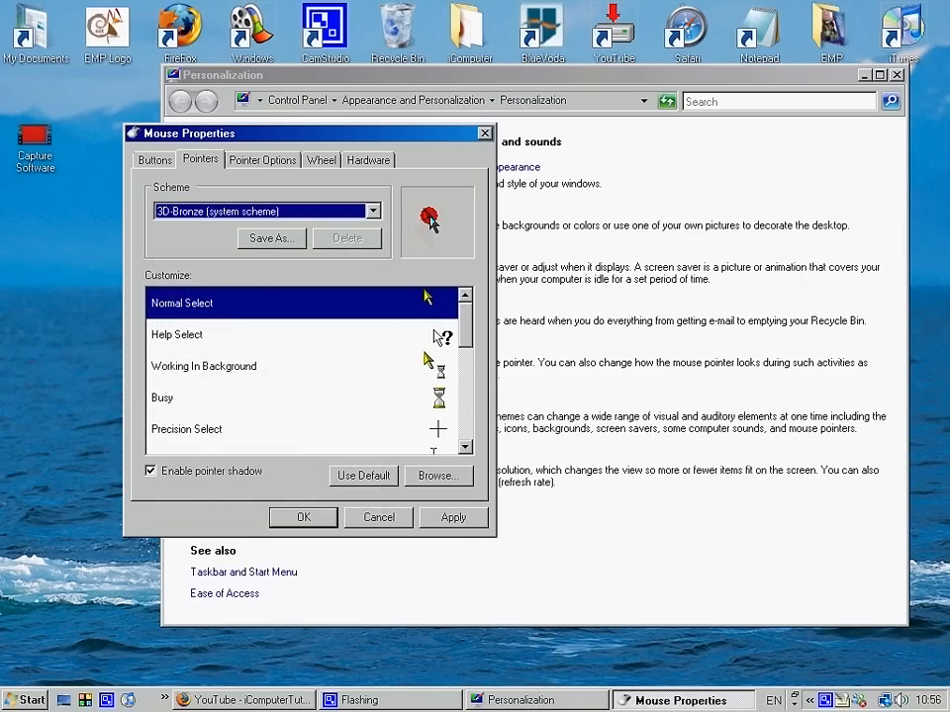
left_click(453, 517)
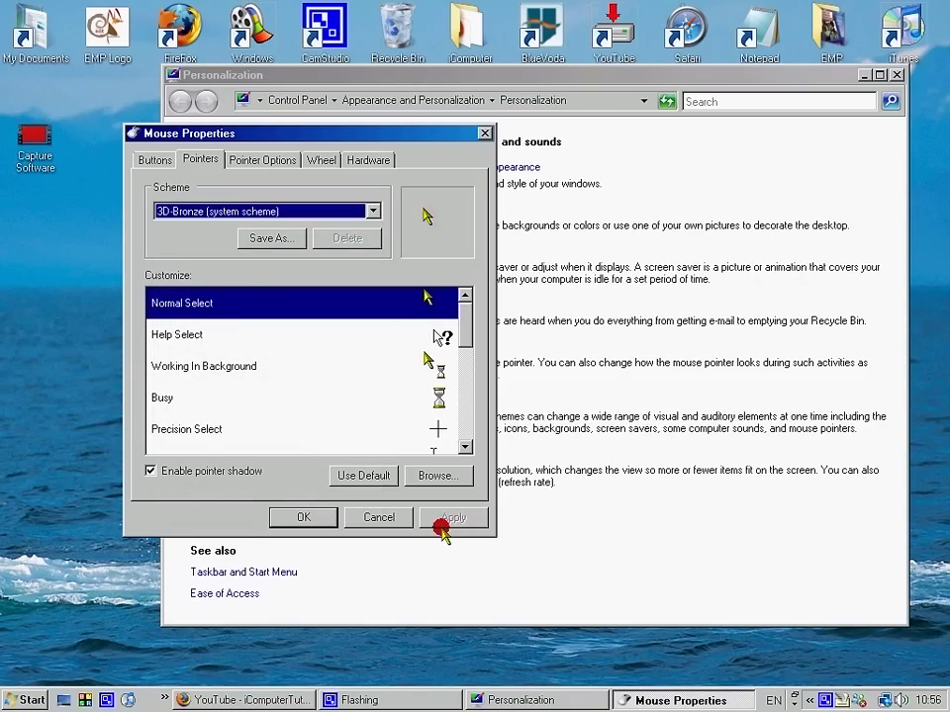
left_click(432, 112)
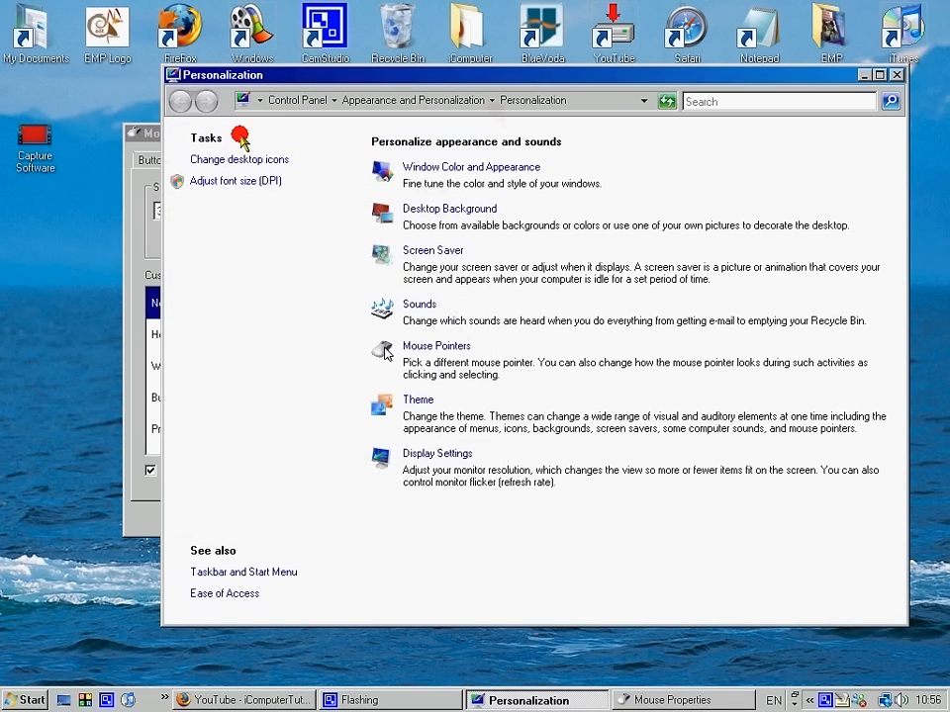
left_click(144, 134)
left_click(457, 341)
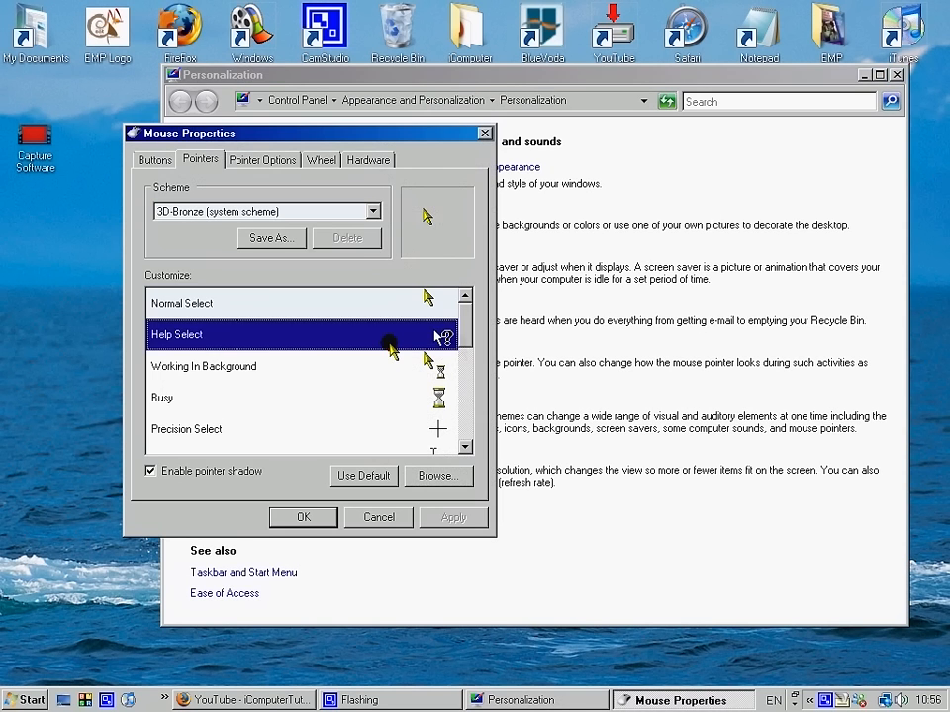
left_click(277, 520)
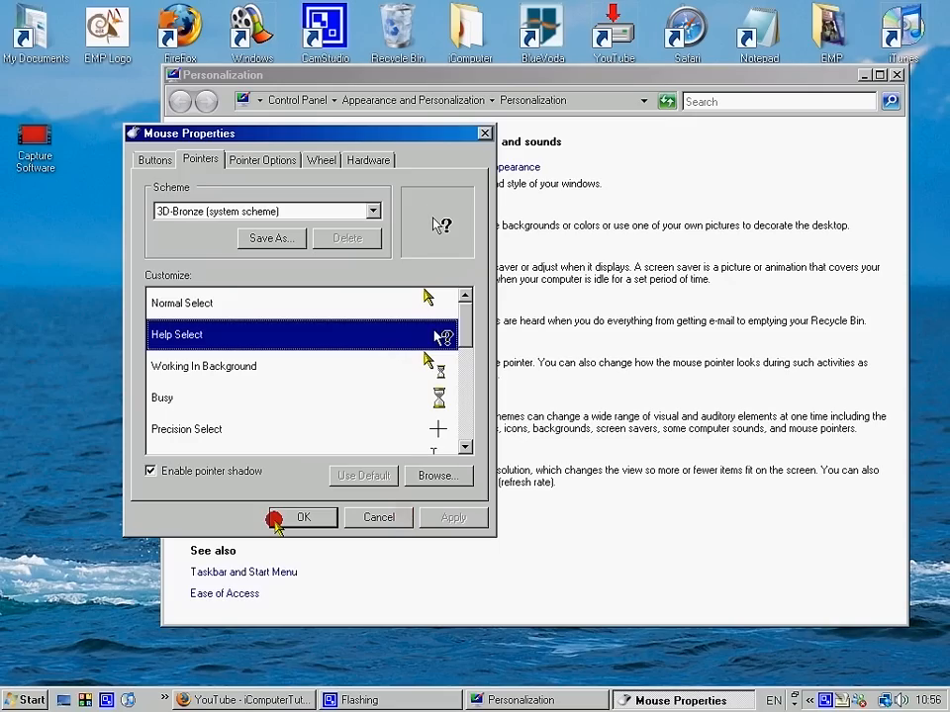
left_click(396, 79)
- Try the extra large and large Windows Inverted schemes and confirm the mouse pointer settings
left_click(408, 347)
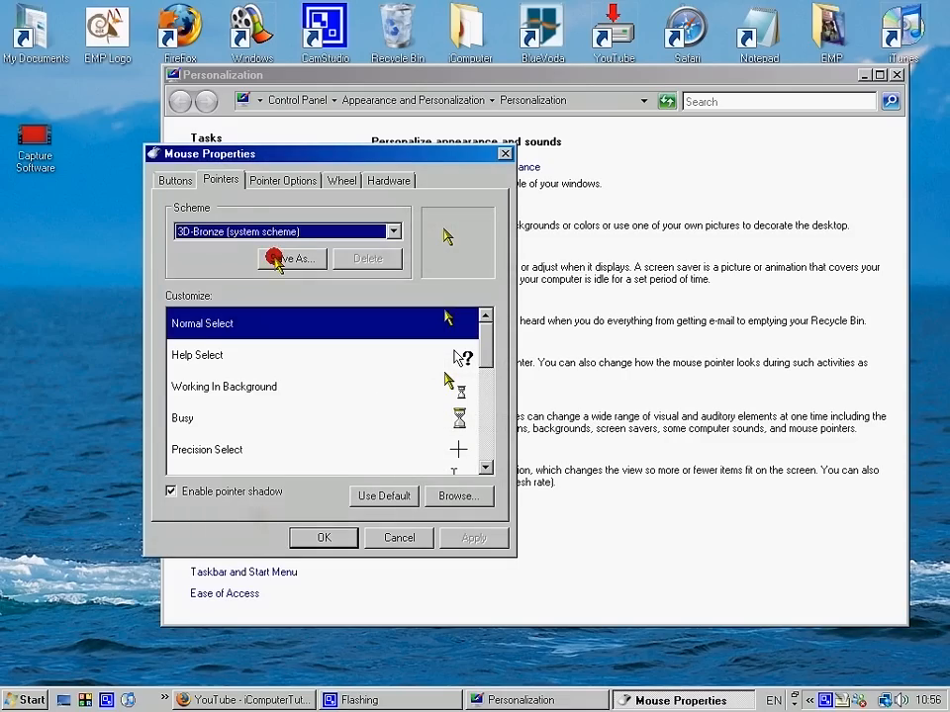
left_click(279, 231)
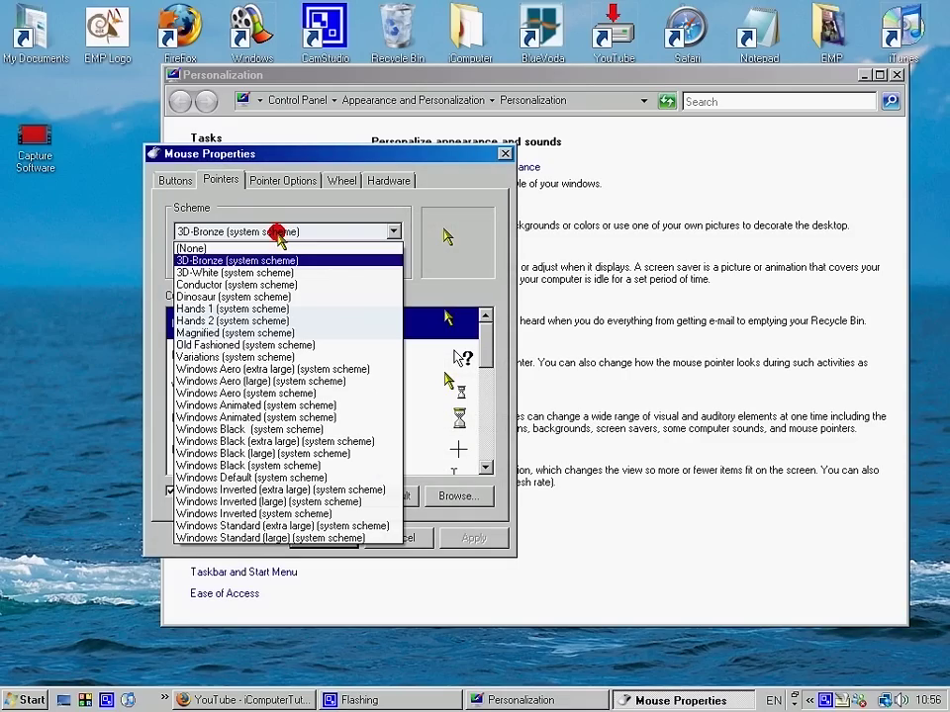
left_click(280, 489)
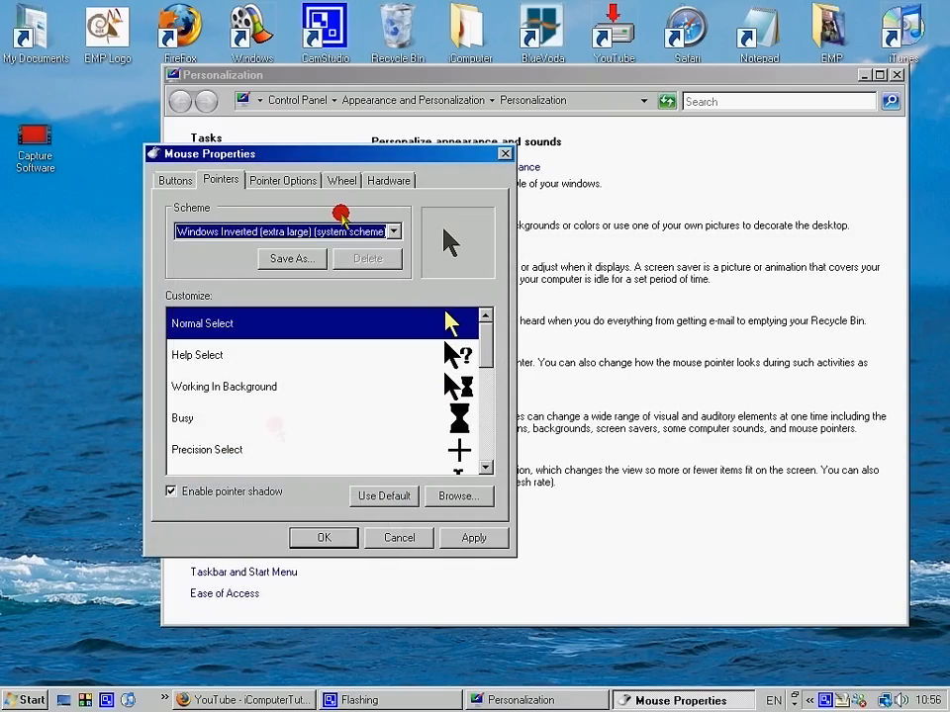
left_click(340, 231)
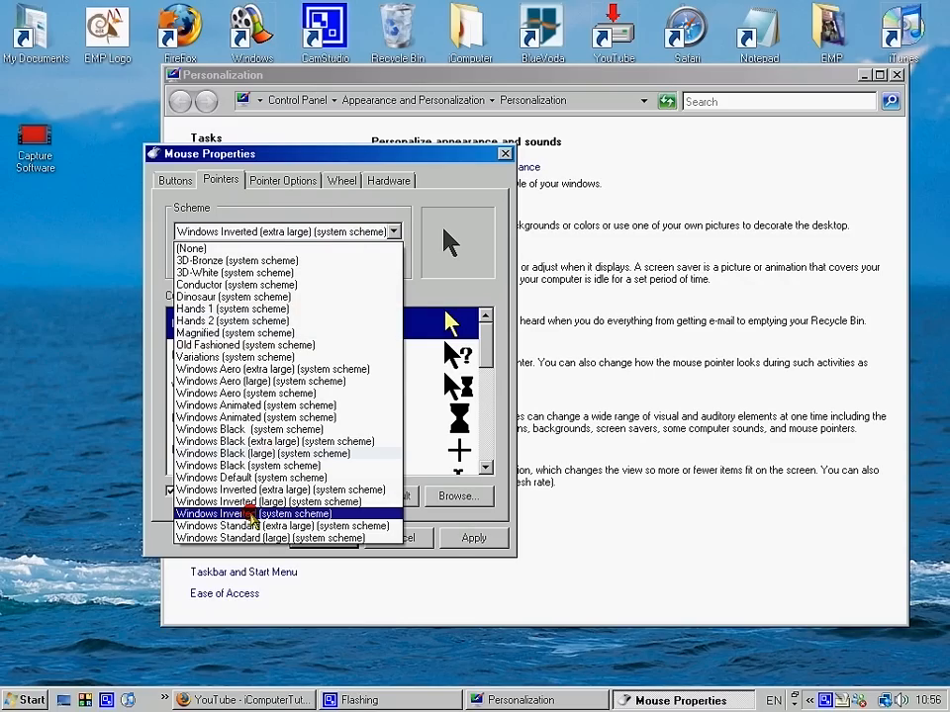
left_click(249, 503)
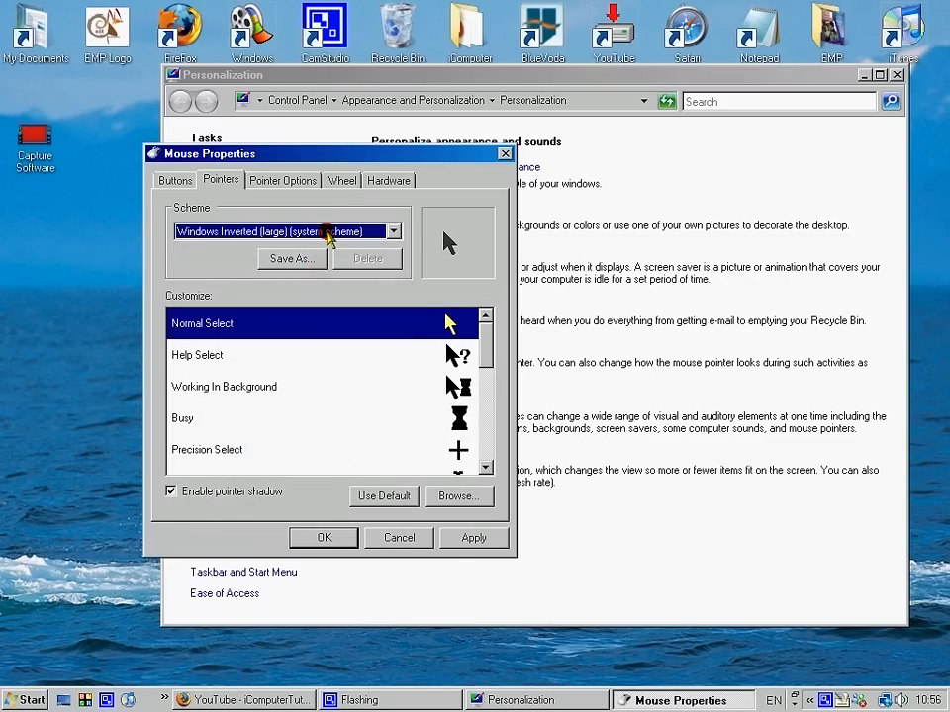
left_click(331, 233)
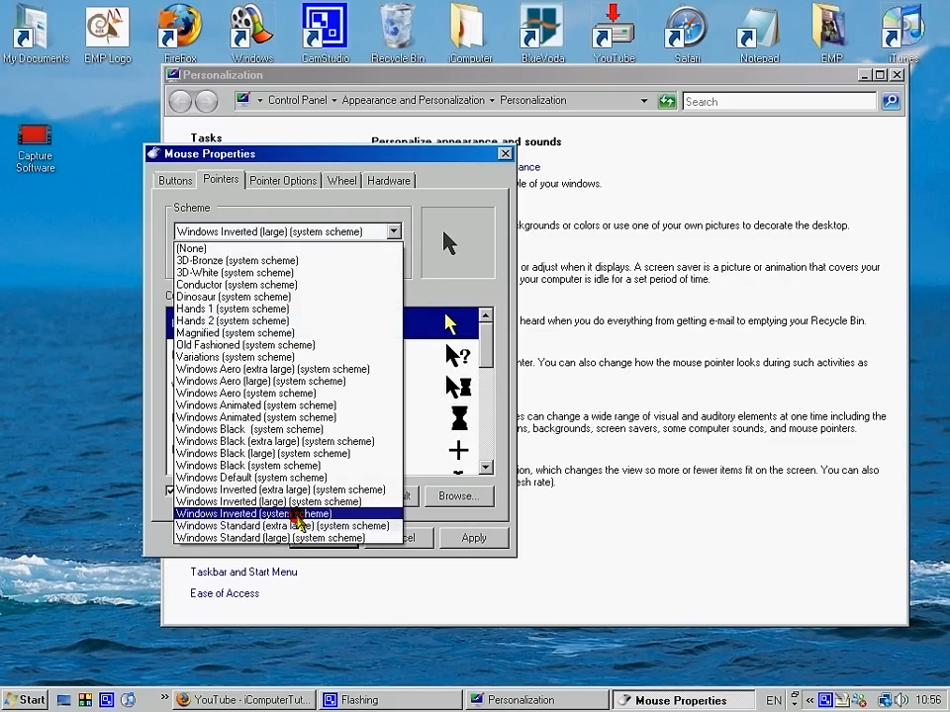
left_click(297, 514)
left_click(317, 537)
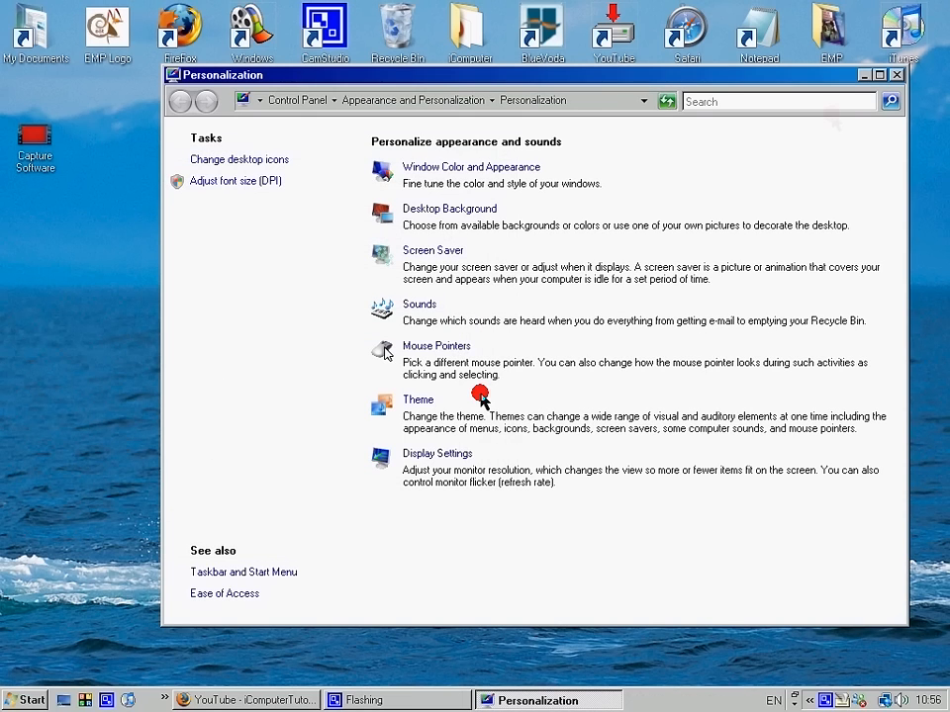
- Choose the Windows Vista theme in Theme Settings, confirm it, and reposition the Personalization window
left_click(417, 399)
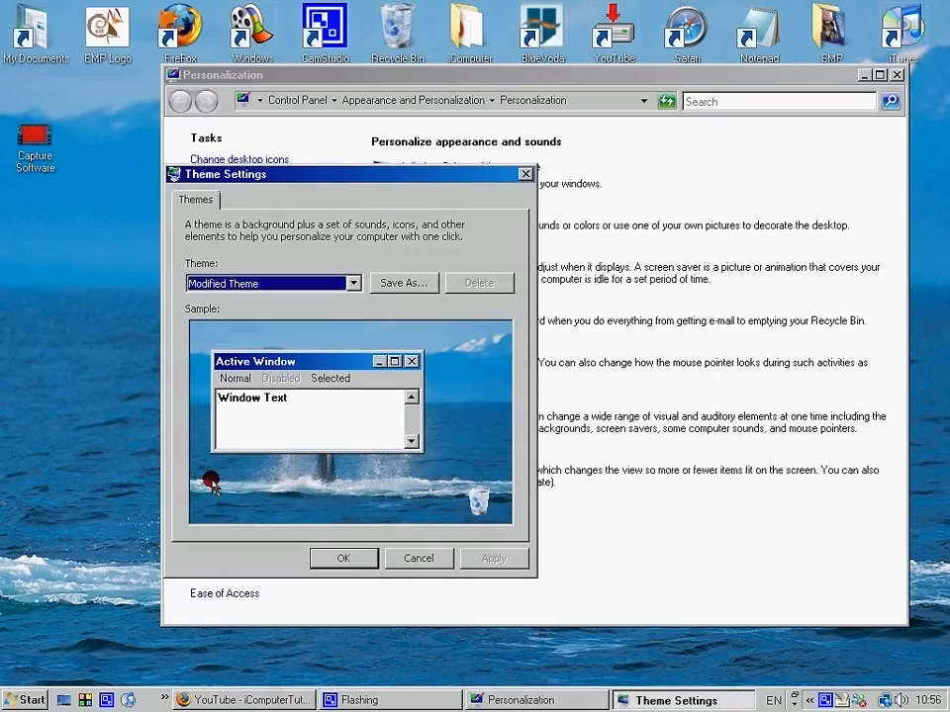
left_click(247, 284)
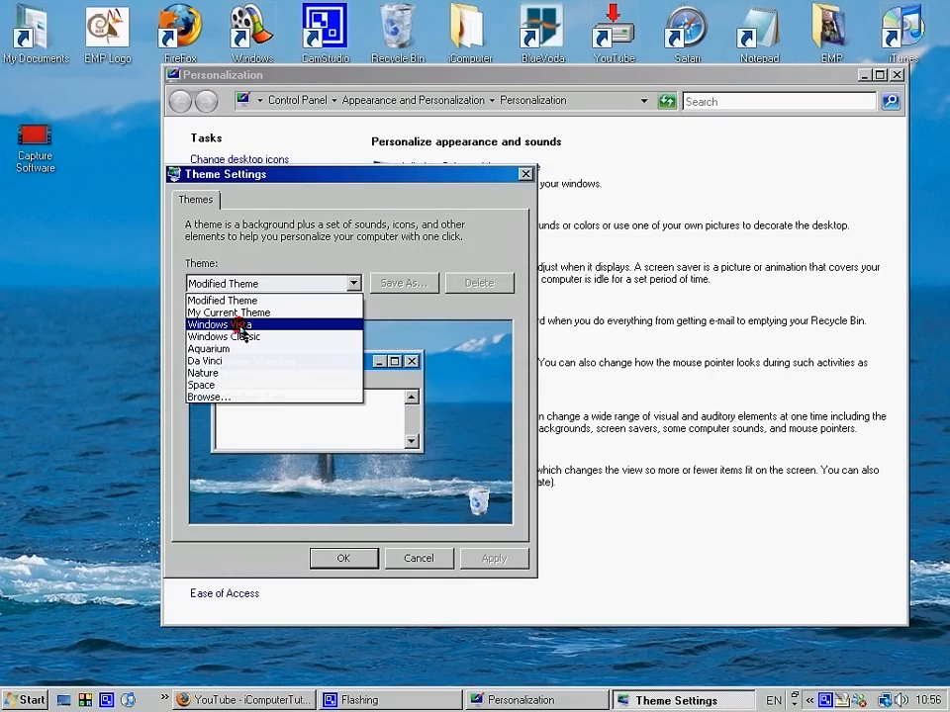
left_click(238, 328)
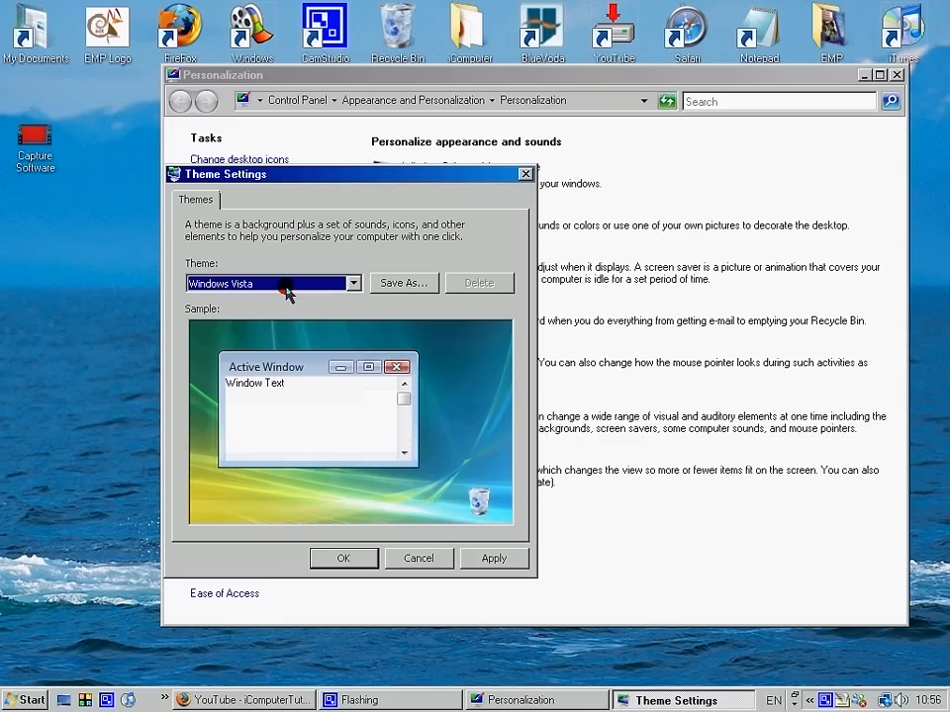
left_click(287, 285)
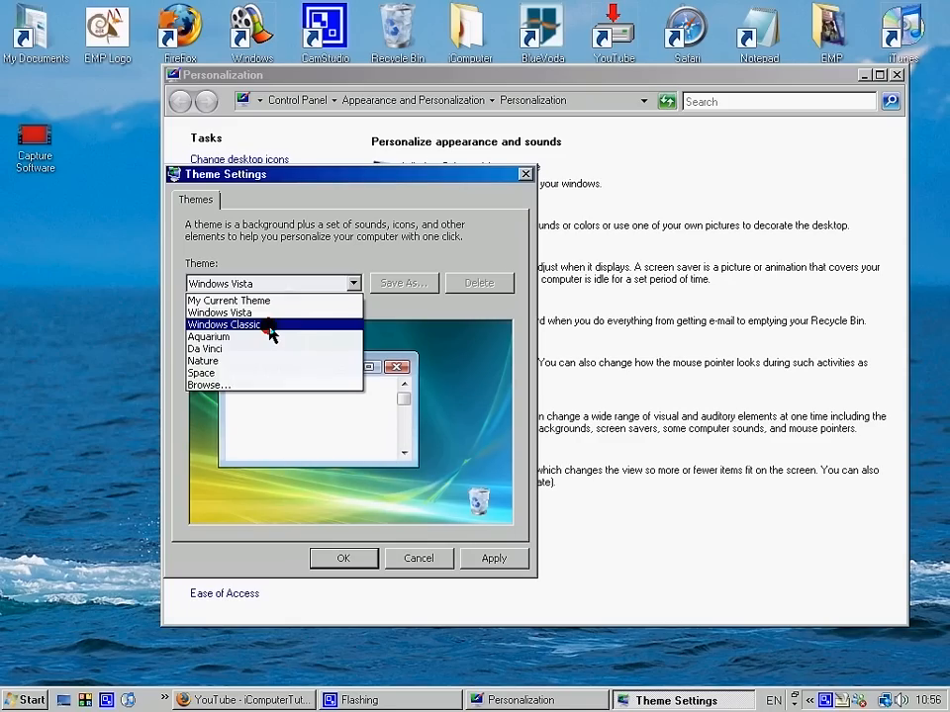
left_click(267, 314)
left_click(344, 559)
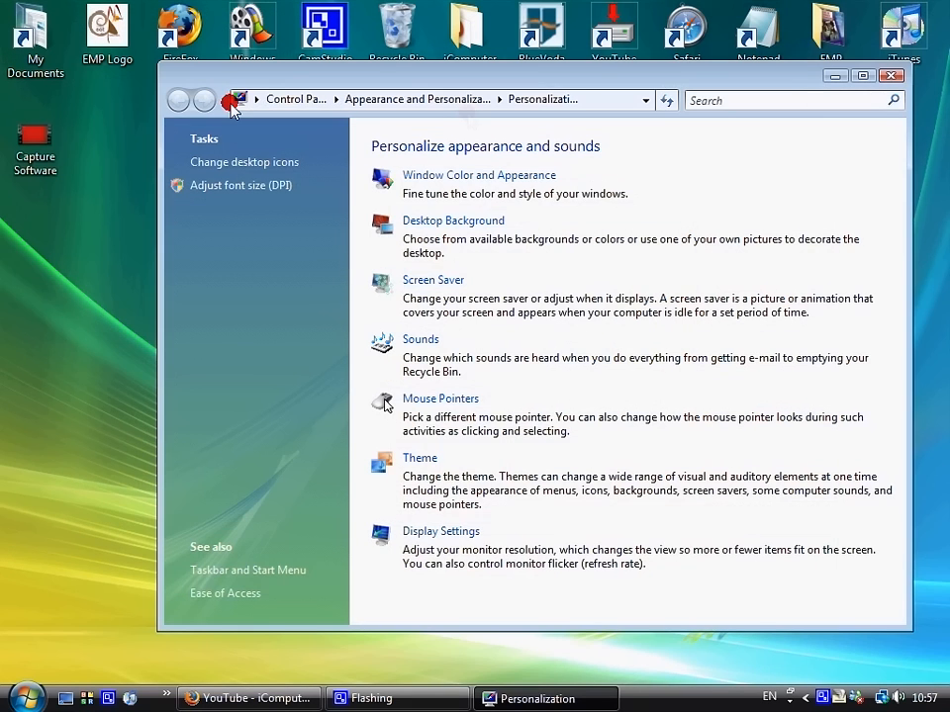
mouse_move(673, 87)
left_mouse_down()
mouse_move(613, 173)
mouse_move(702, 181)
left_mouse_up()
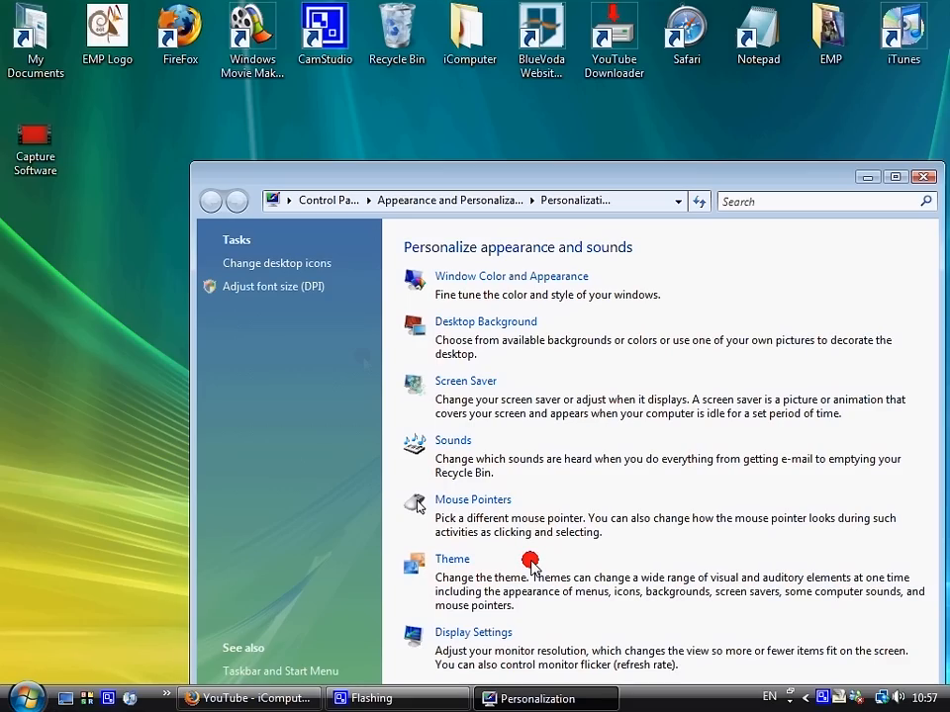
left_click(470, 633)
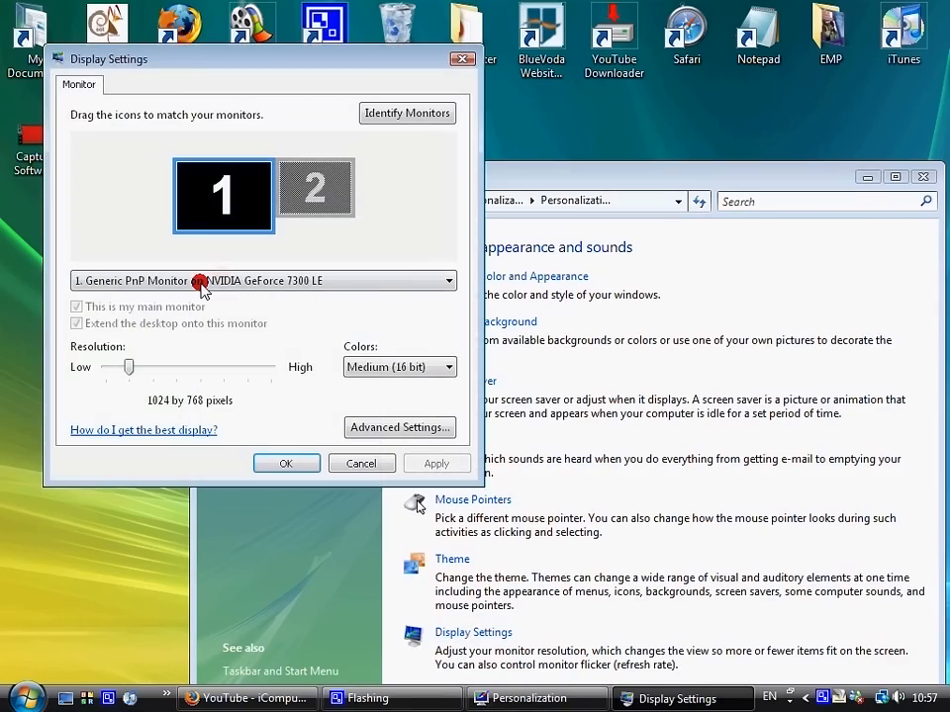
left_click(196, 280)
left_click(195, 240)
left_click(252, 259)
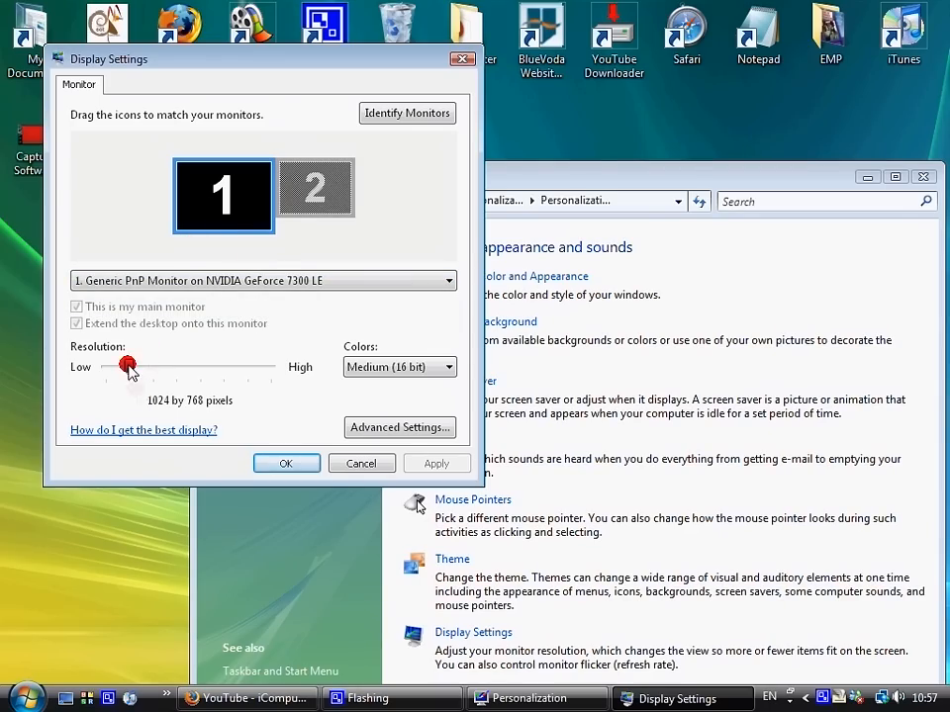
left_click_drag(136, 367, 172, 368)
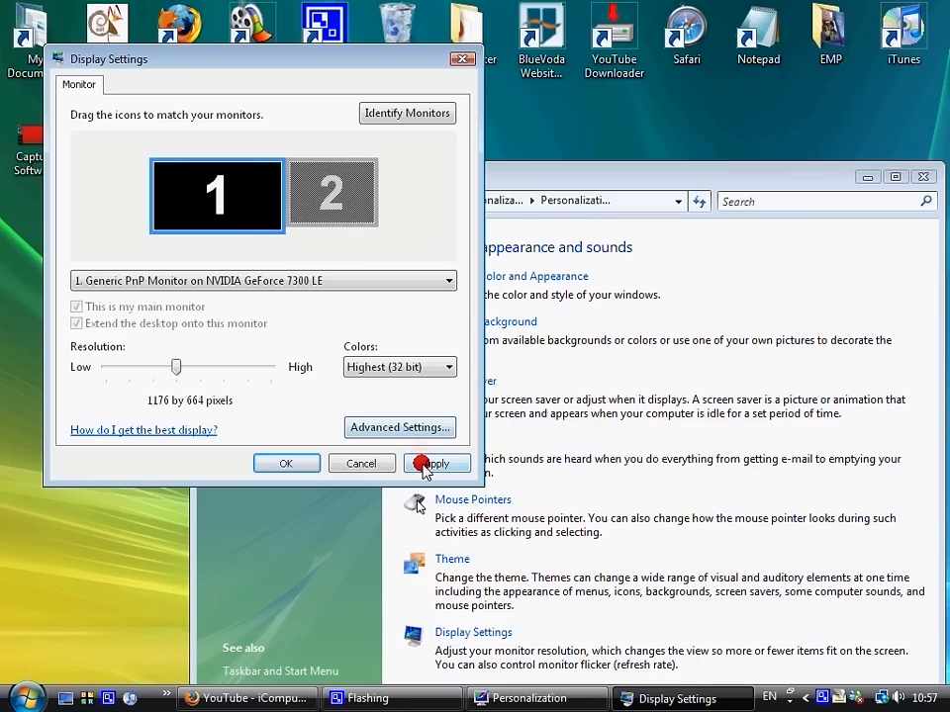
left_click(426, 465)
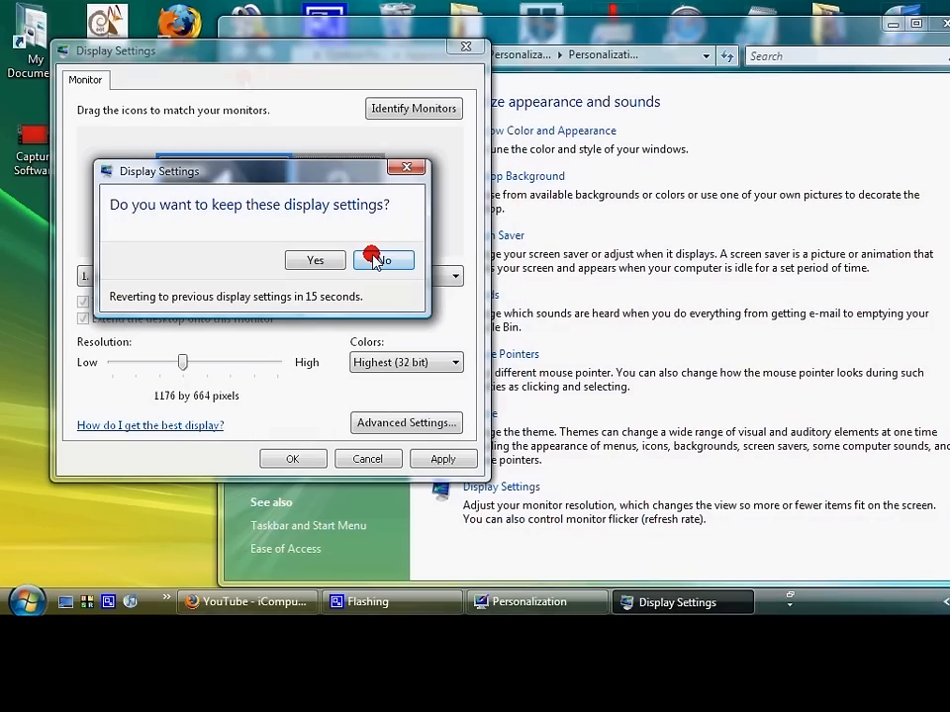
left_click(380, 260)
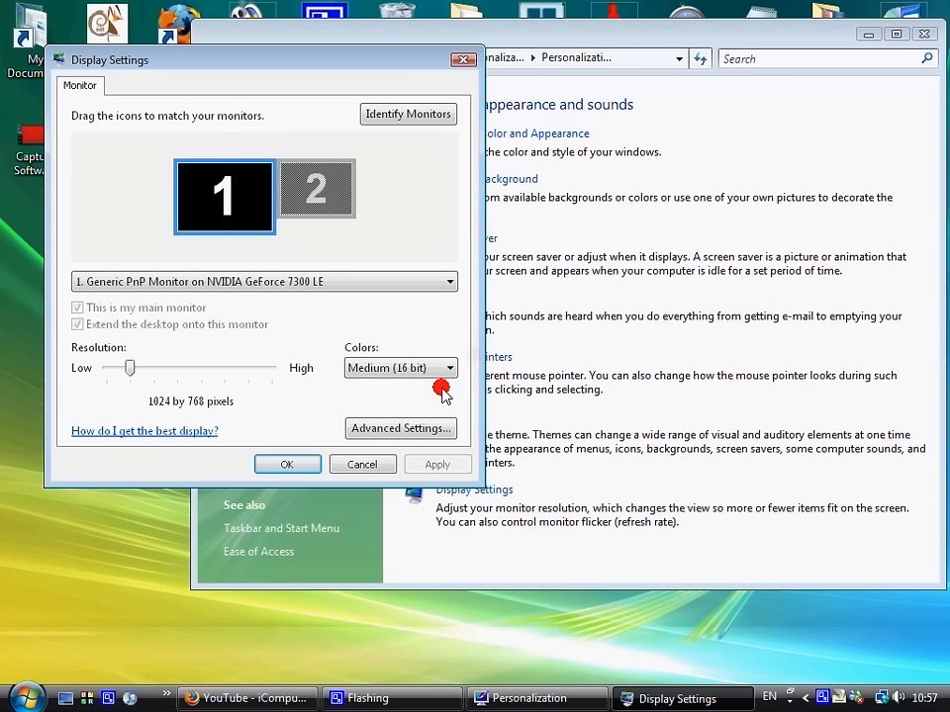
key("Escape")
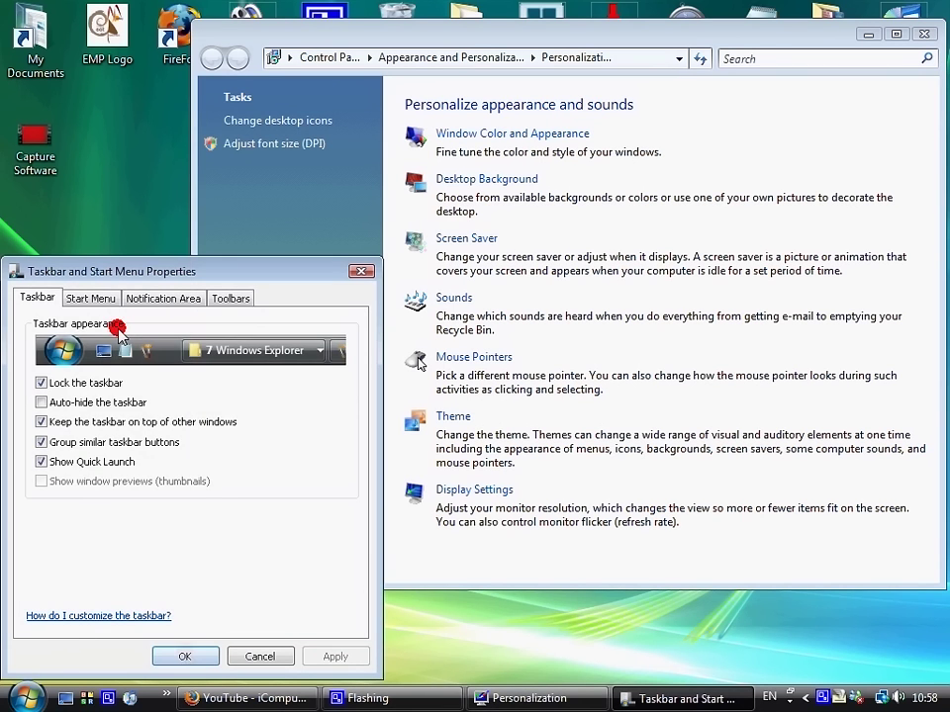
left_click(90, 298)
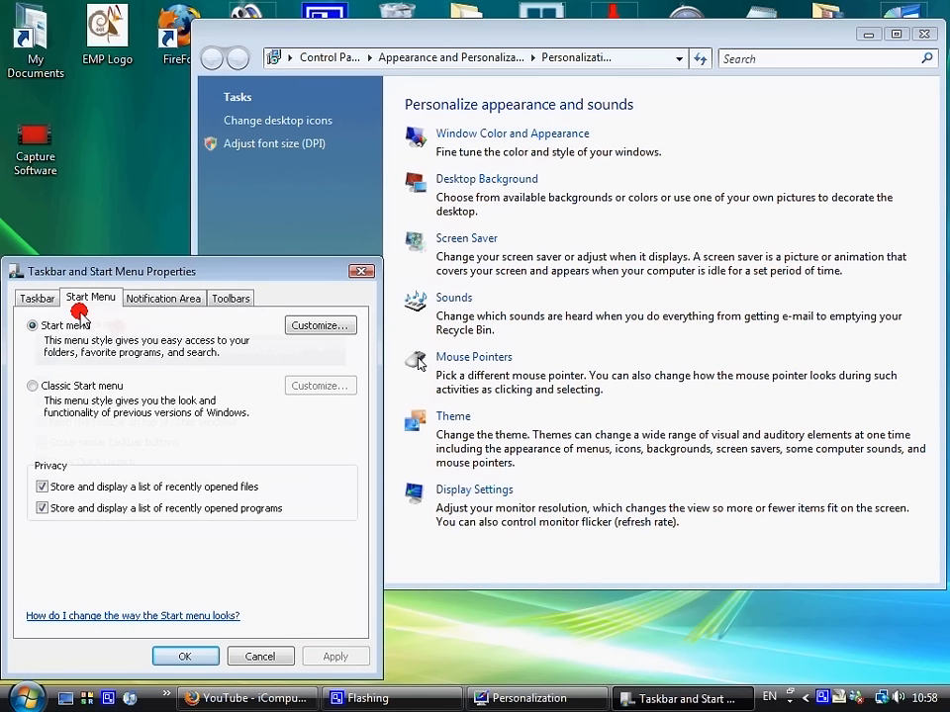
left_click(60, 385)
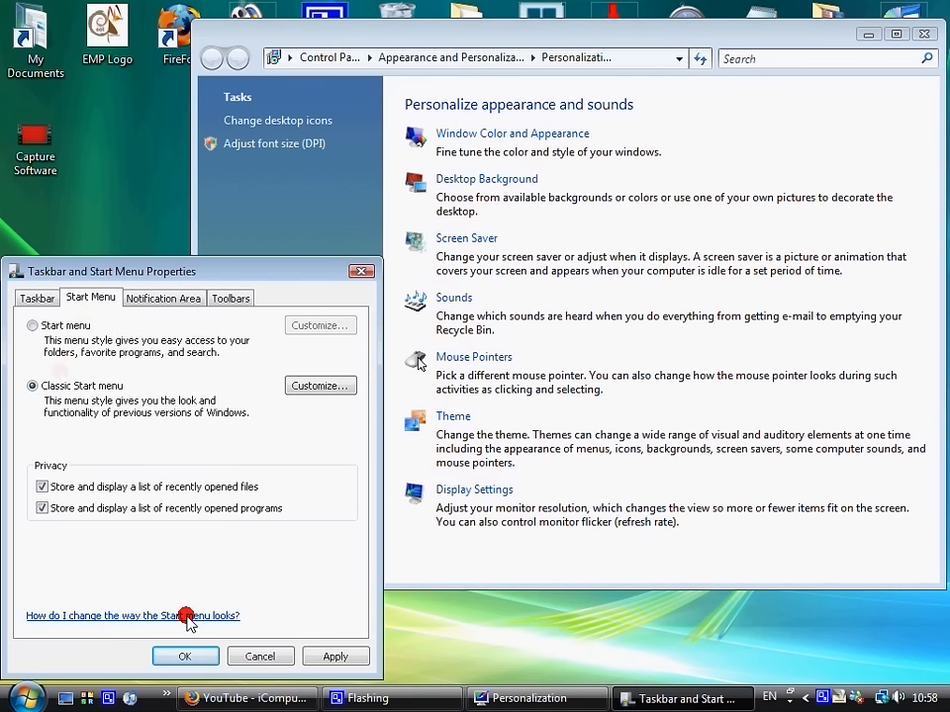
left_click(185, 657)
left_click(27, 699)
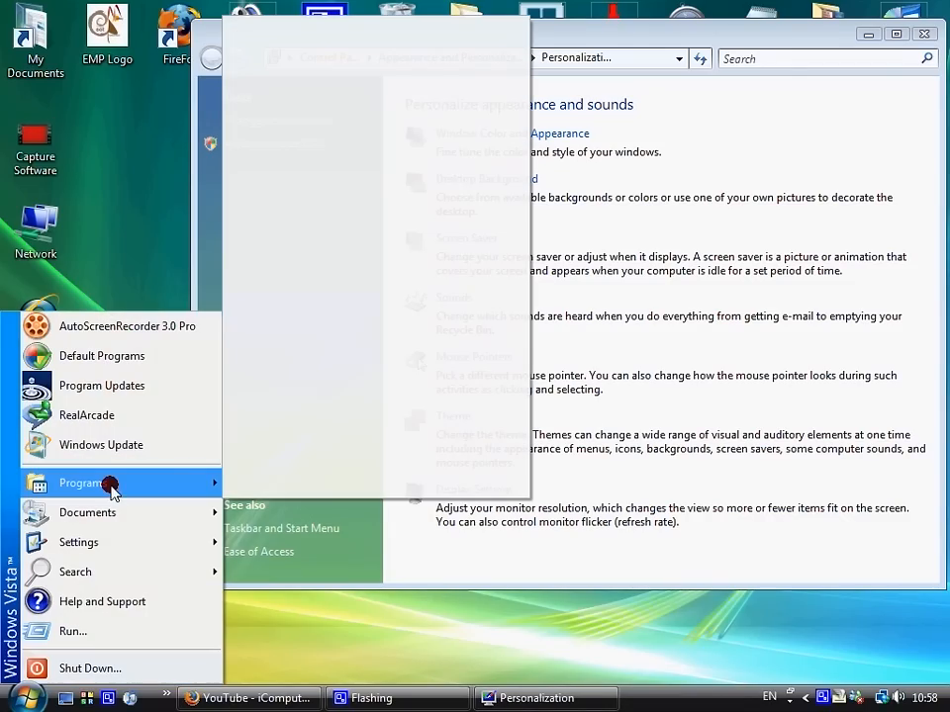
mouse_move(83, 483)
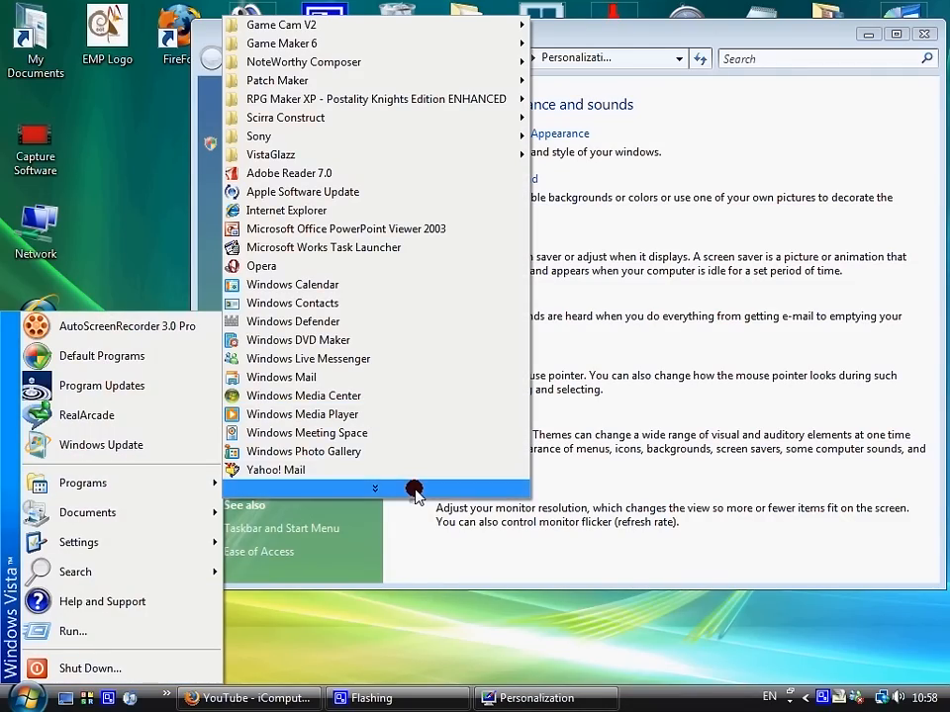
left_click(415, 490)
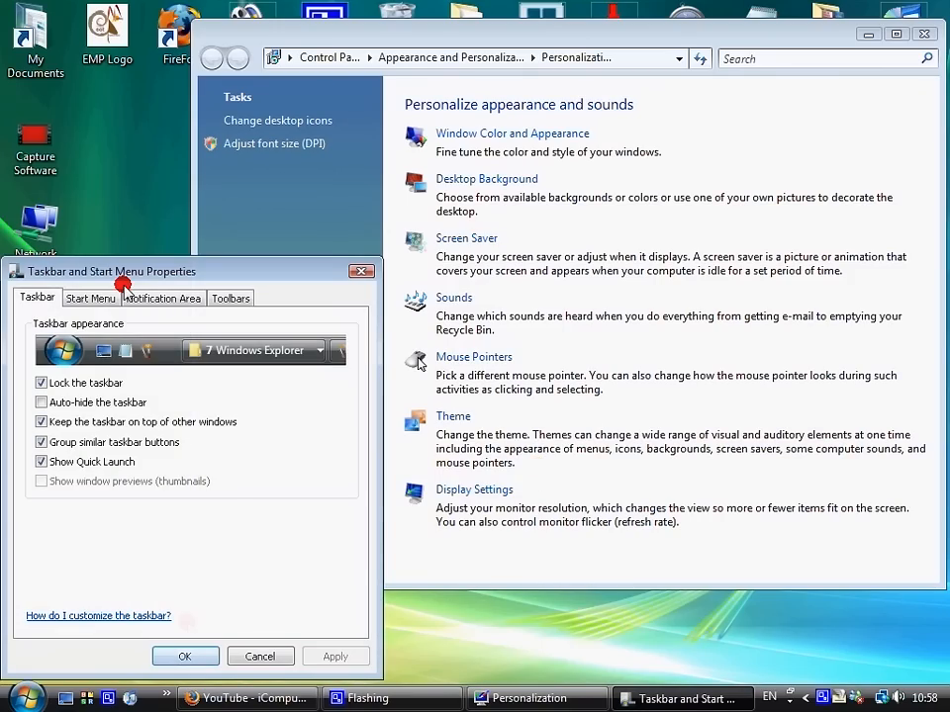
left_click(91, 298)
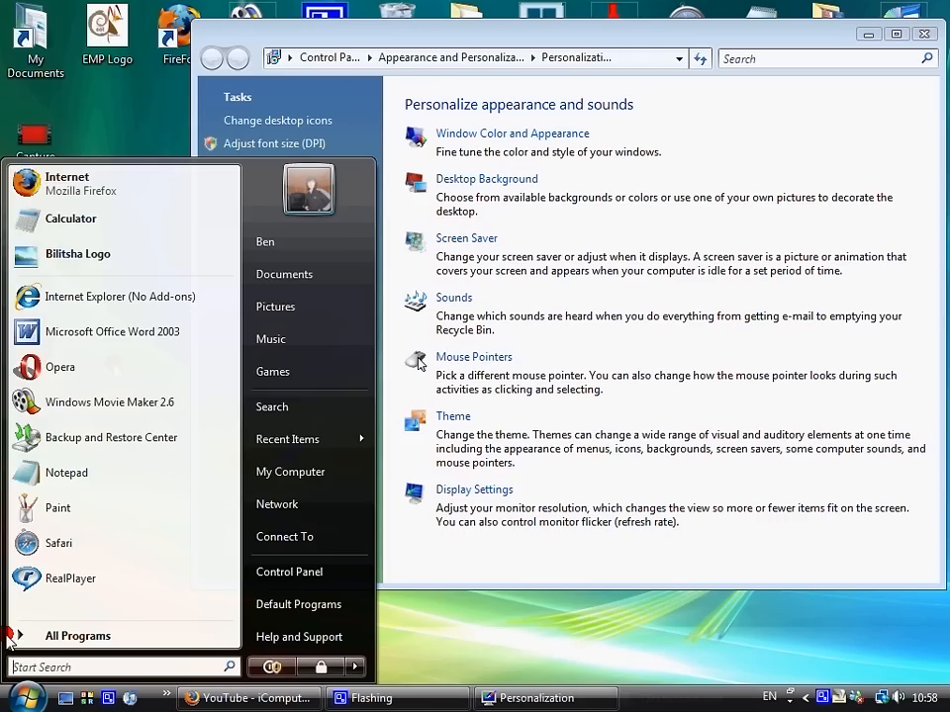
left_click(574, 409)
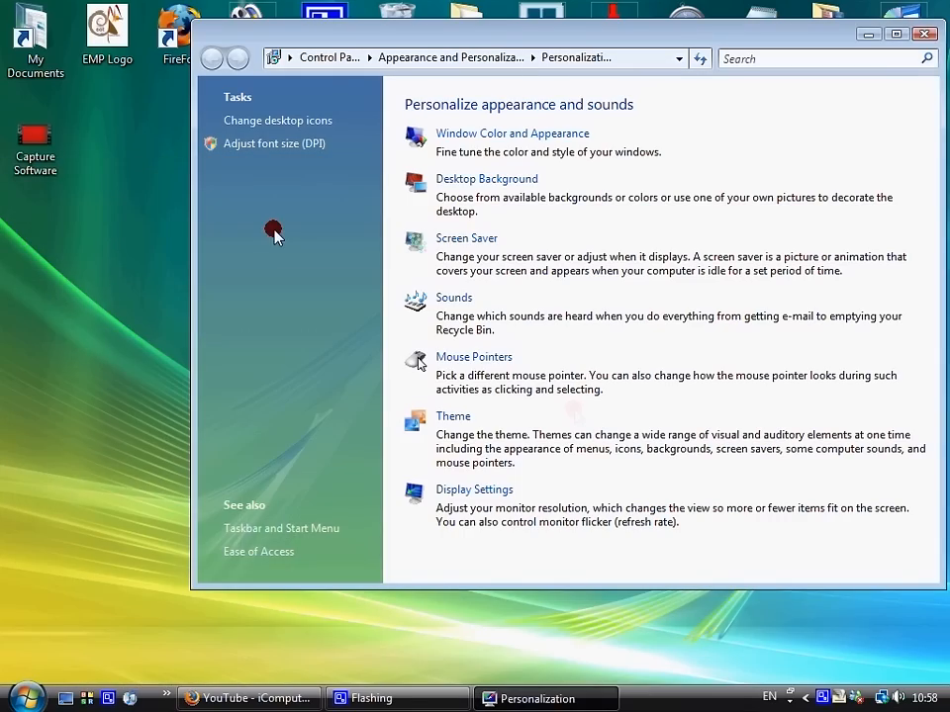
- Toggle Lock the taskbar, enable Keep on top and Auto-hide, and confirm the taskbar settings
left_click(281, 529)
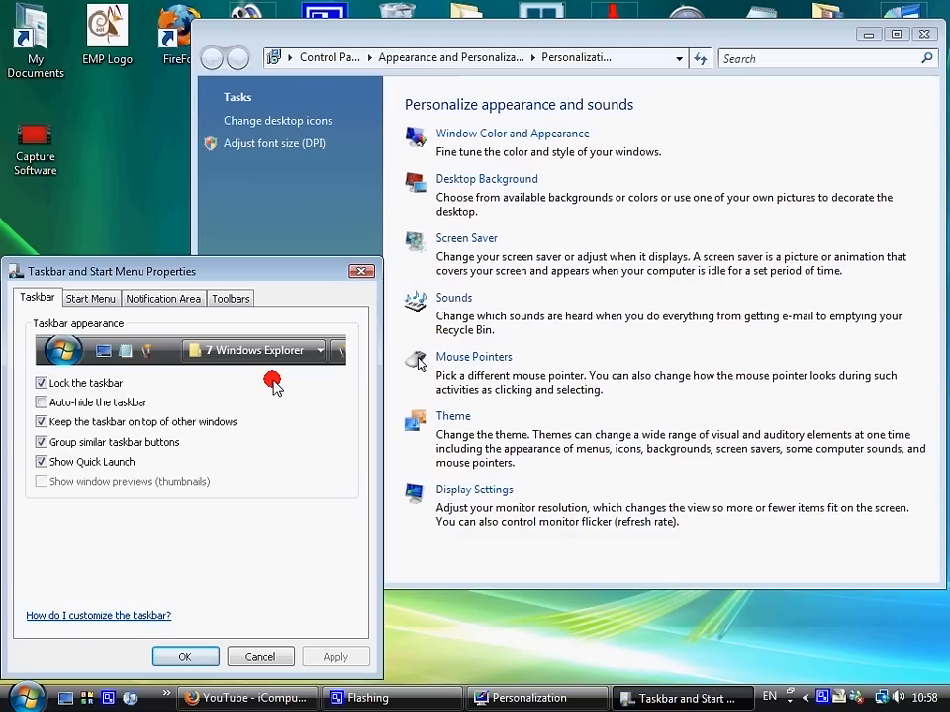
left_click(102, 383)
left_click(102, 383)
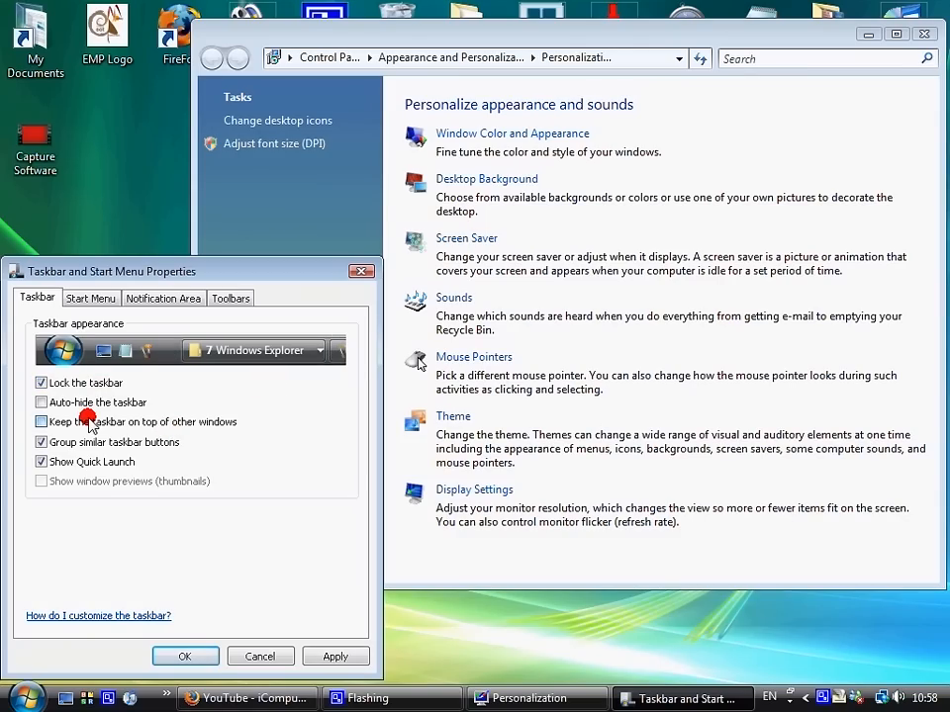
left_click(89, 423)
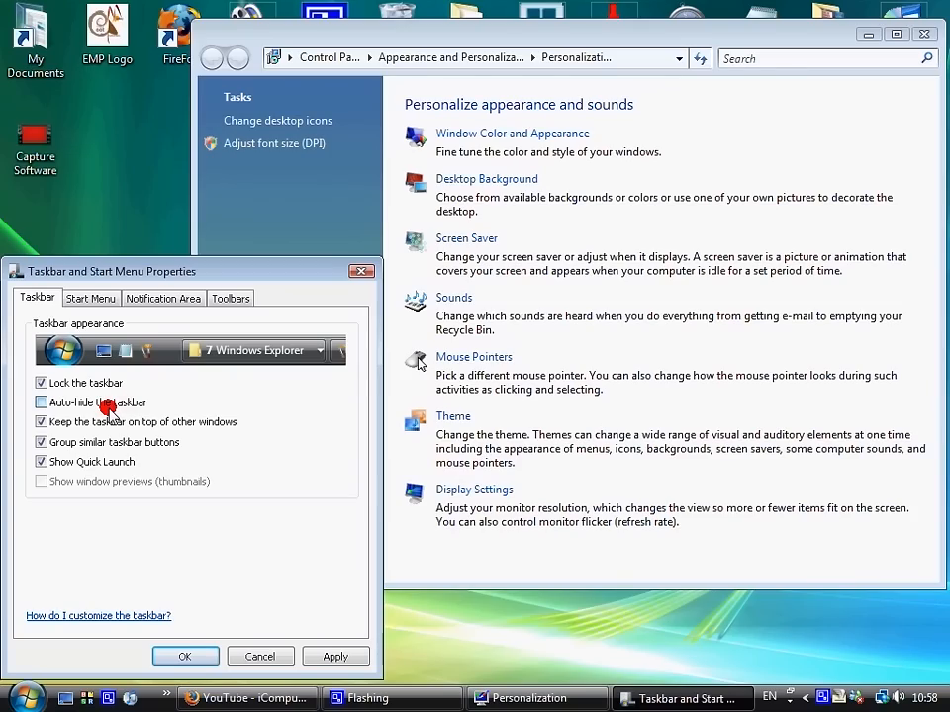
left_click(109, 404)
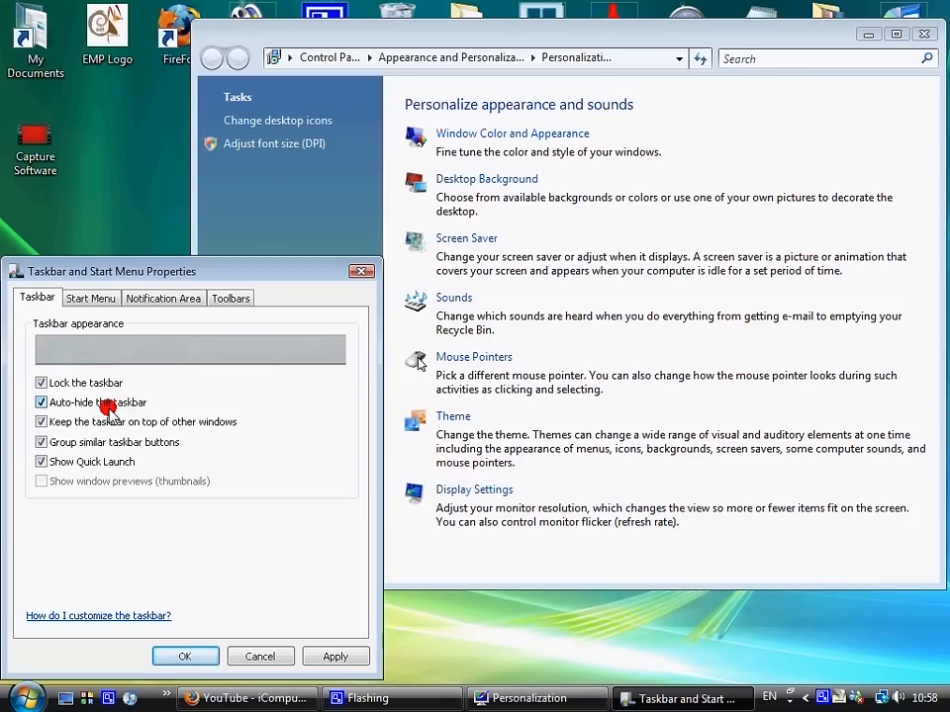
left_click(185, 655)
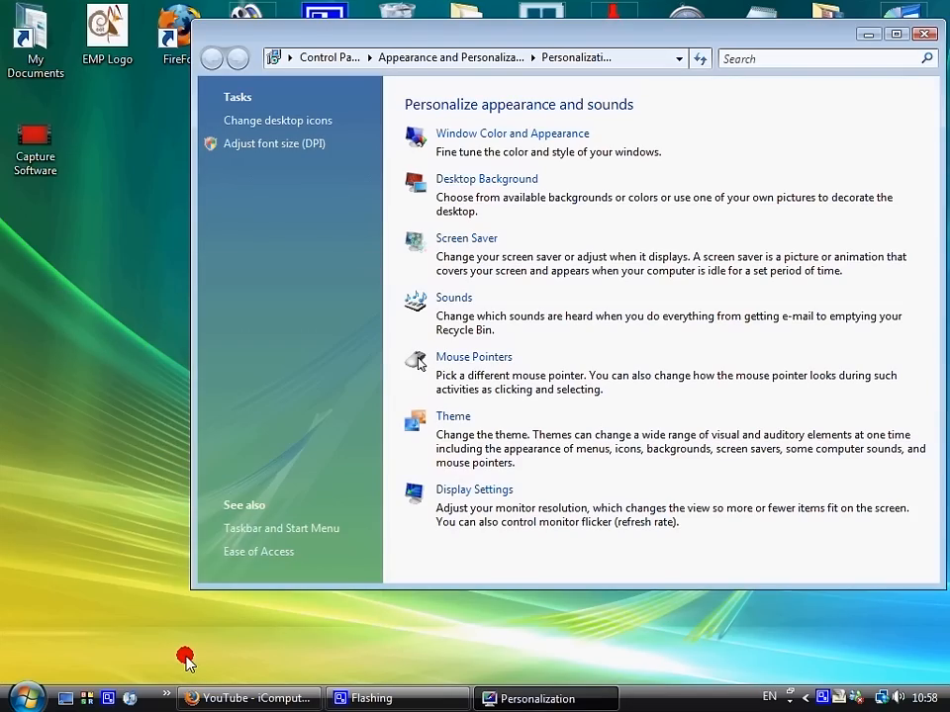
- Check the Start menu, revisit the taskbar properties, and close the Personalization window
key("super")
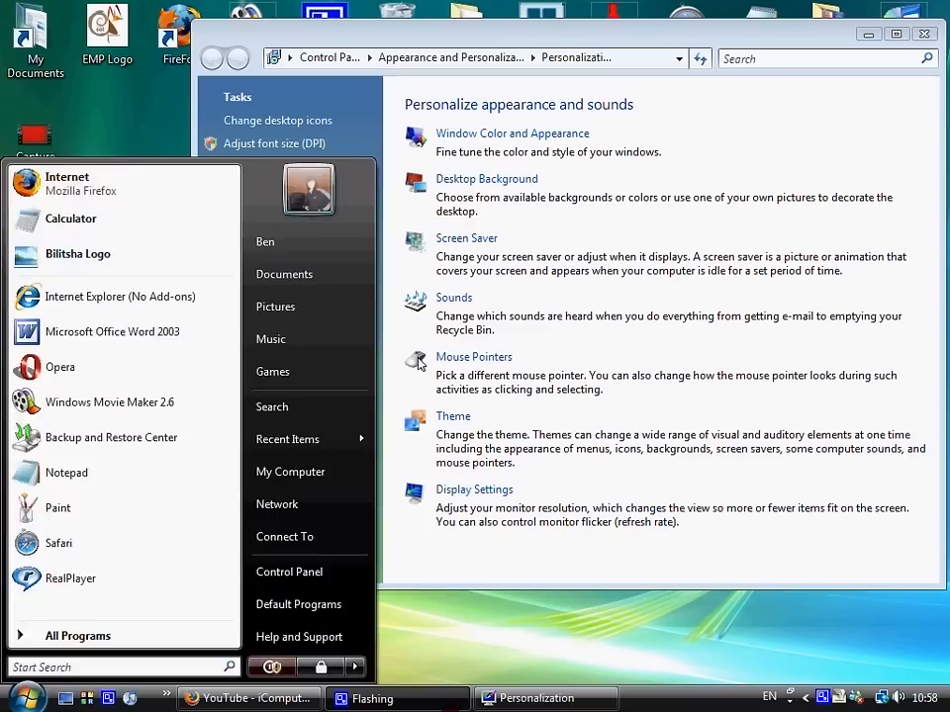
left_click(457, 473)
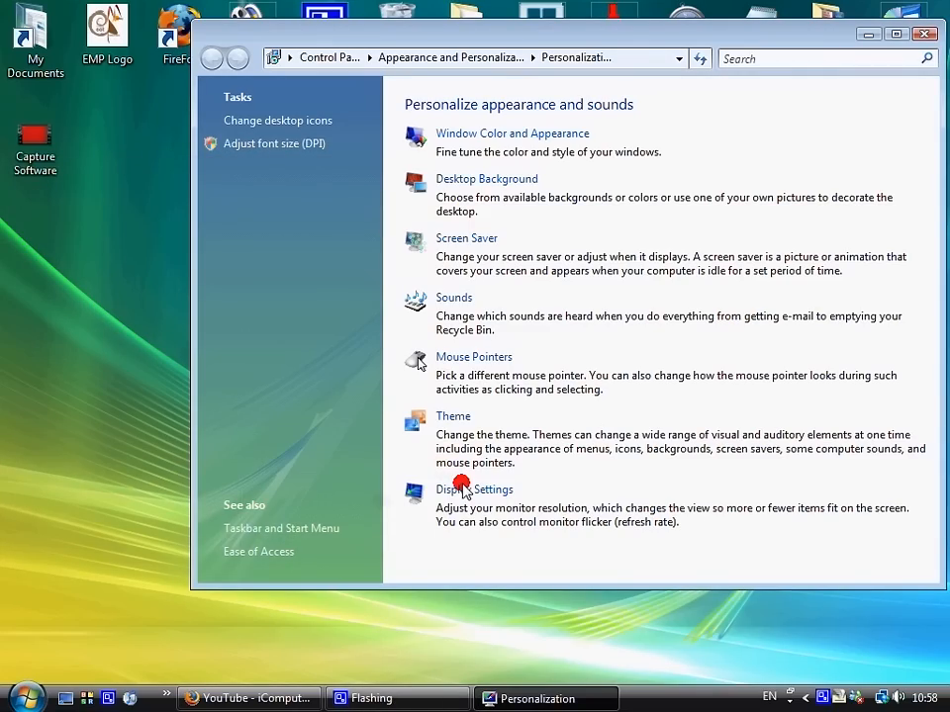
left_click(287, 536)
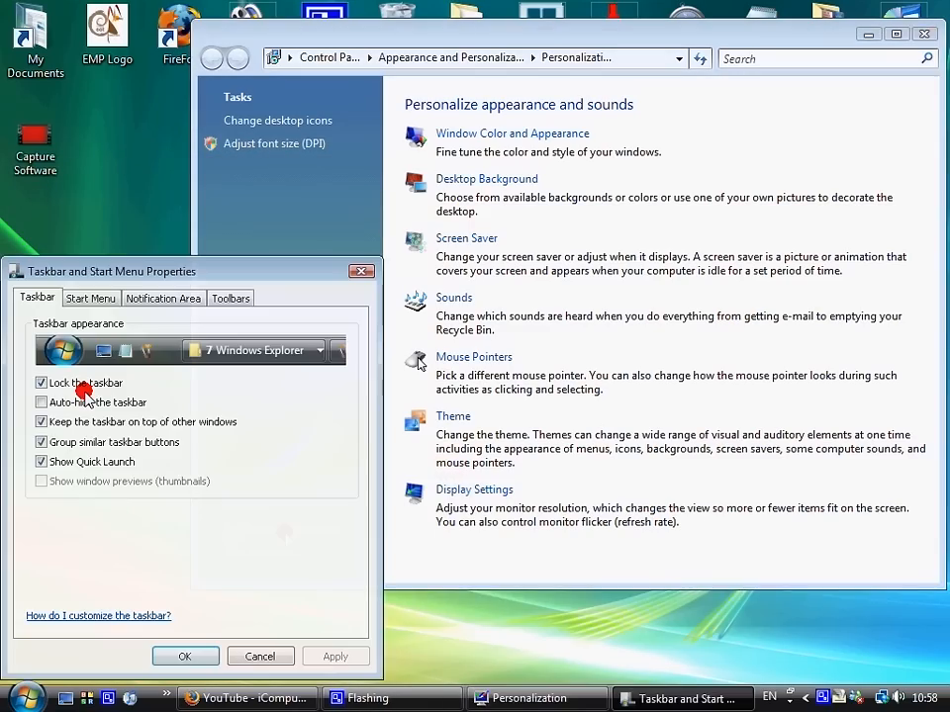
left_click(184, 656)
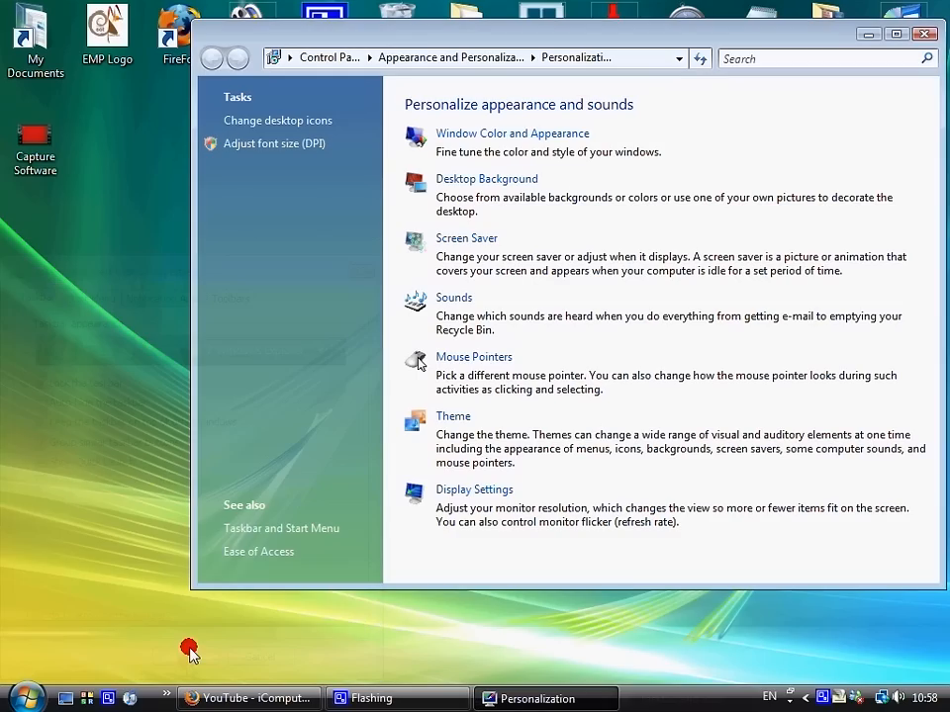
left_click(926, 34)
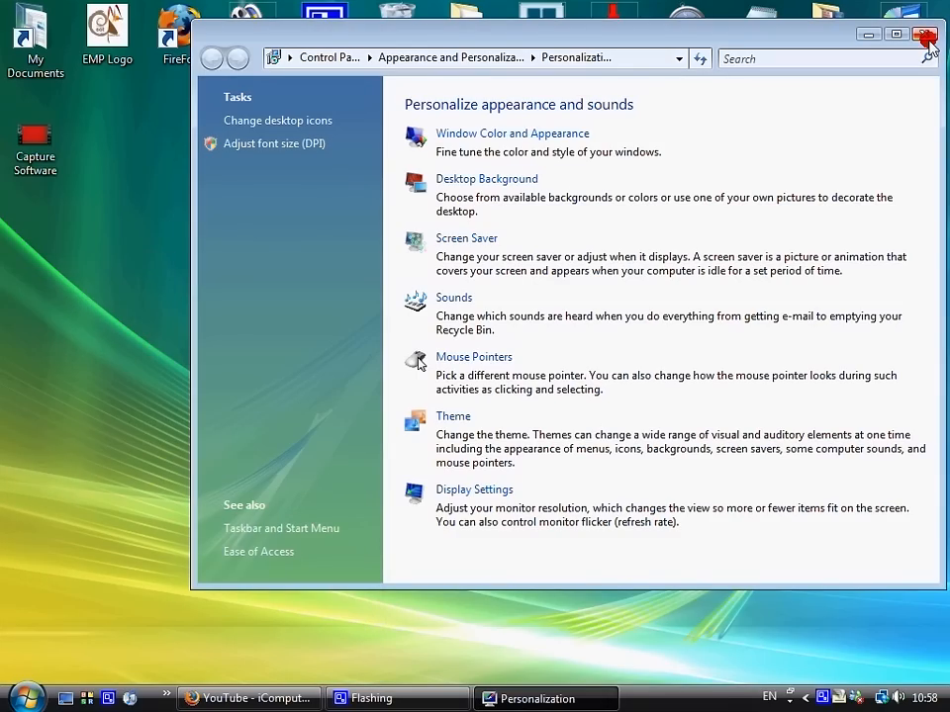